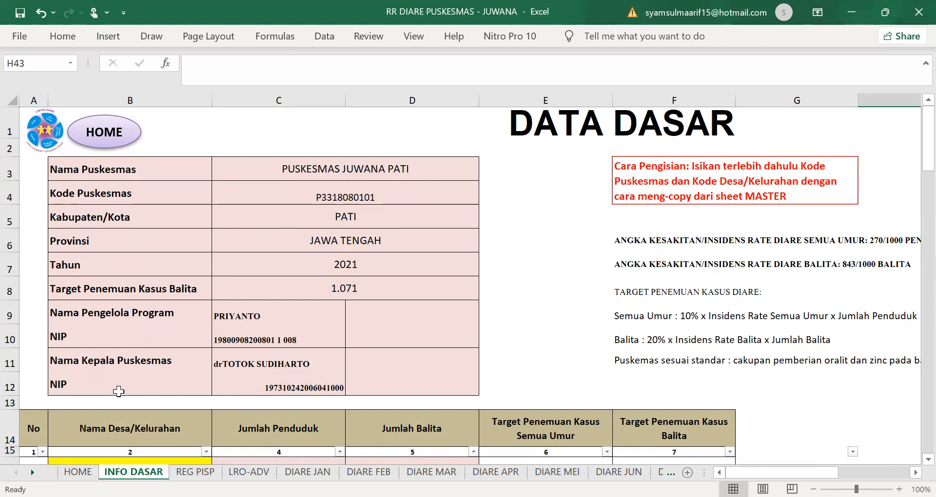
# Step: Scroll down INFO DASAR to view village population, under-five counts and diarrhoea targets
pyautogui.scroll(-3, 190, 358)
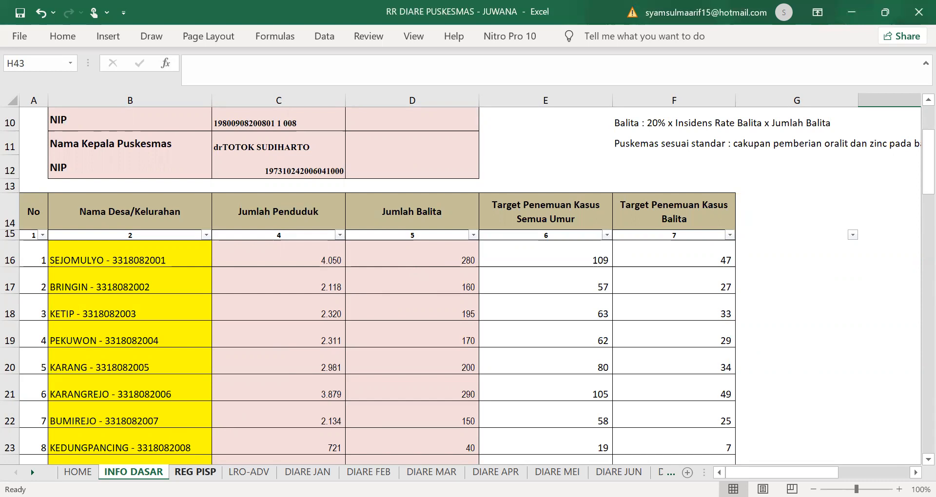
# Step: Switch to the REG PISP daily register sheet
pyautogui.click(195, 472)
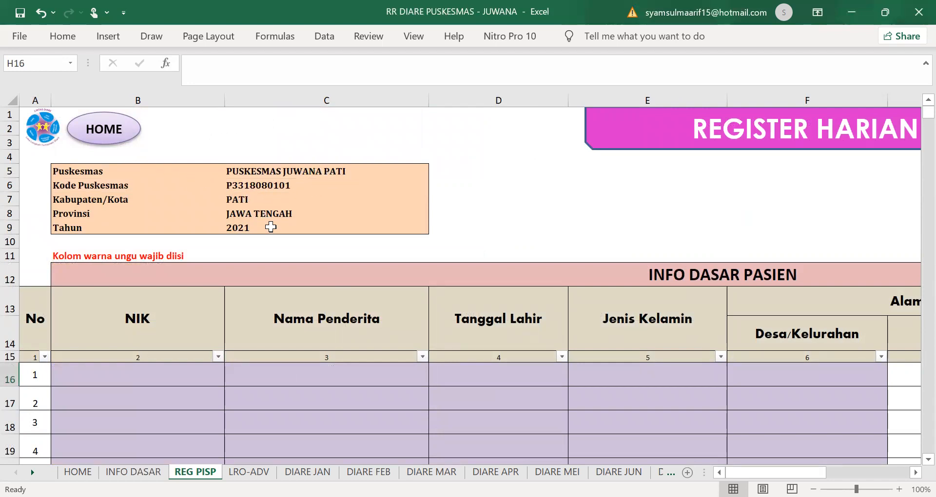
# Step: Scroll down REG PISP and select cell B16 under NIK for patient 1
pyautogui.scroll(-1, 297, 259)
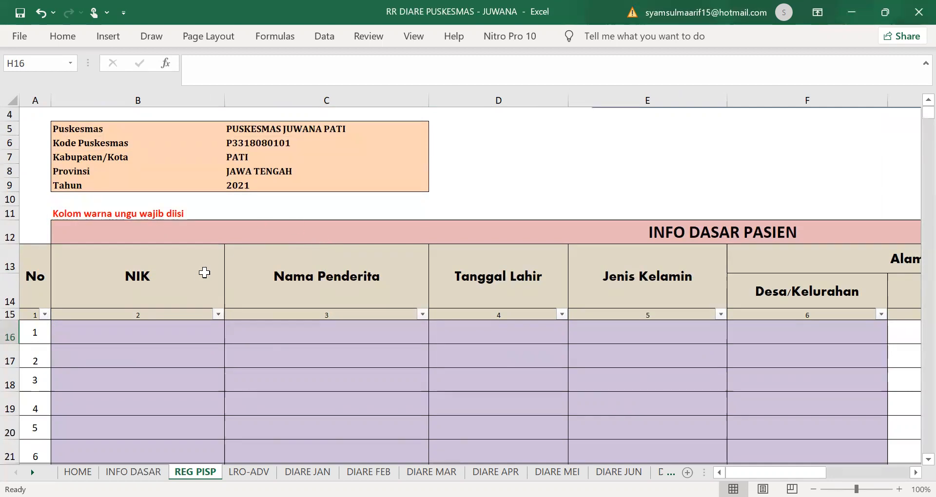
pyautogui.click(150, 328)
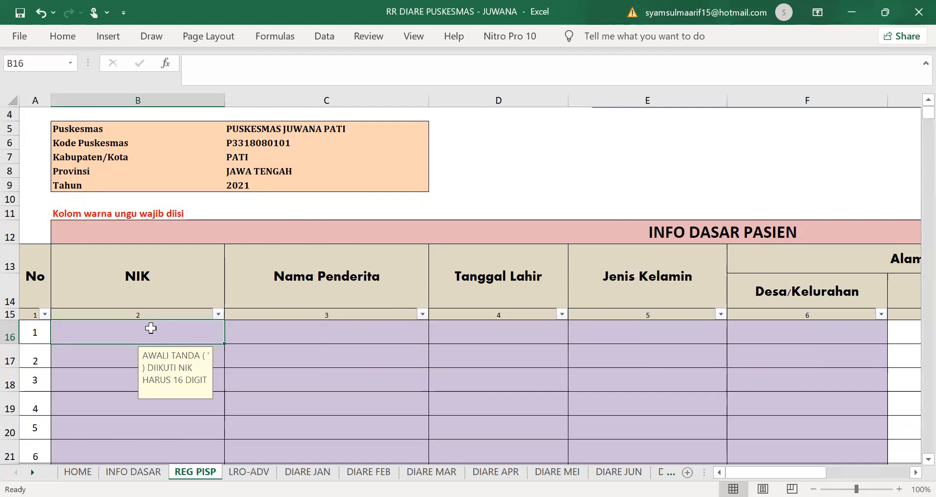
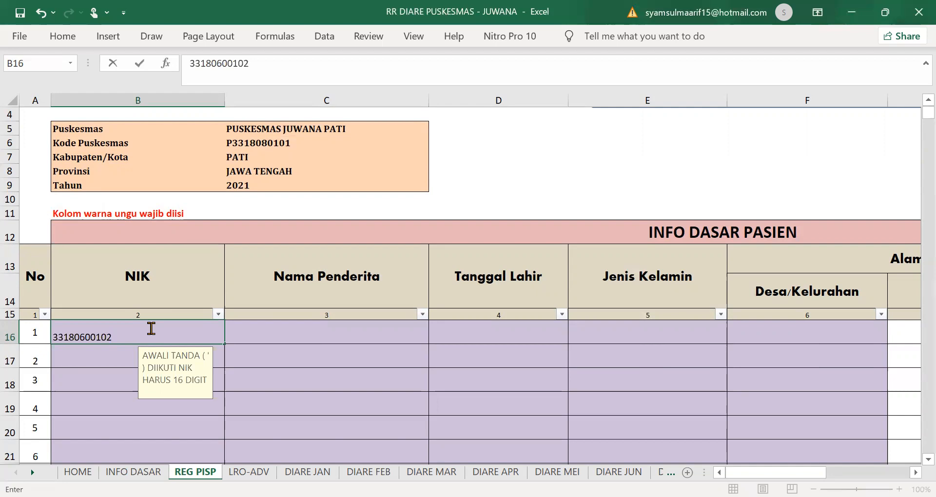
pyautogui.click(257, 335)
pyautogui.click(472, 299)
pyautogui.click(247, 335)
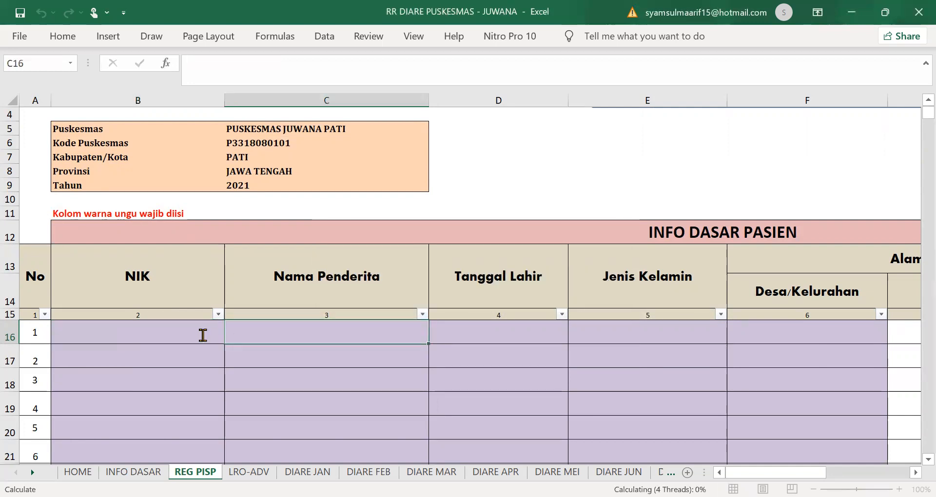
pyautogui.click(203, 335)
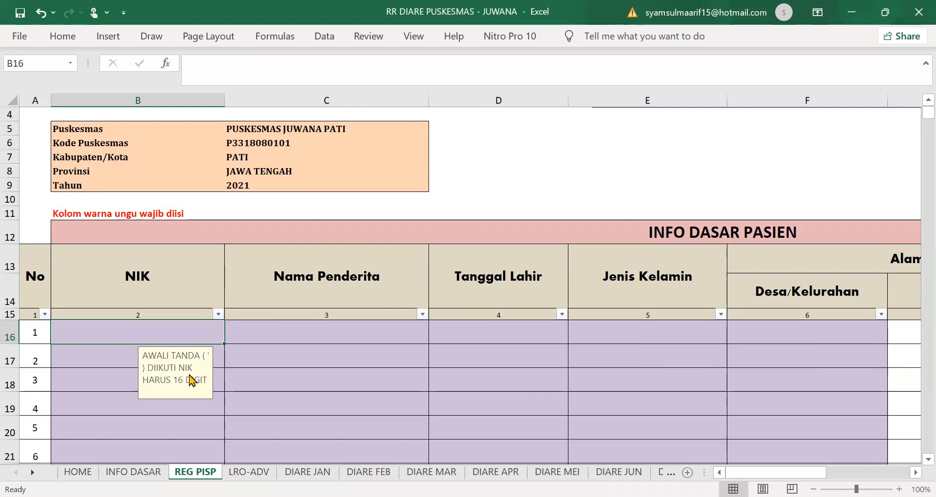
pyautogui.write('"')
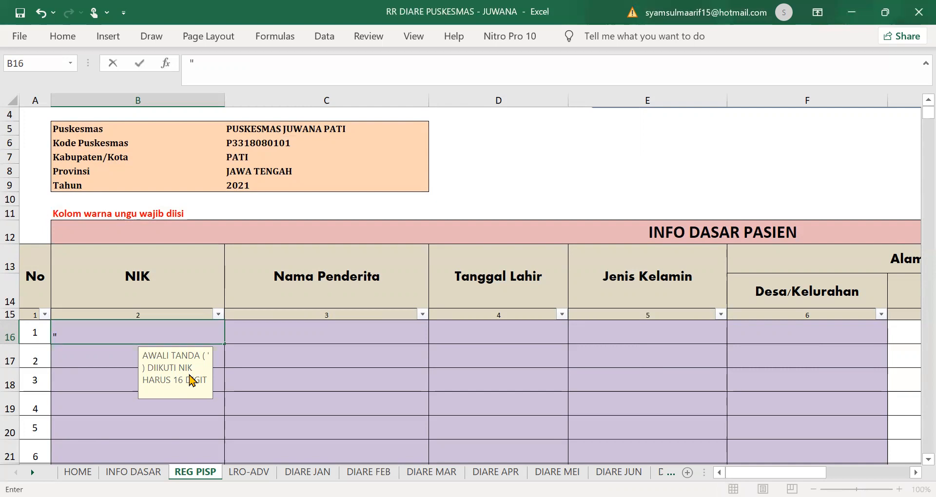
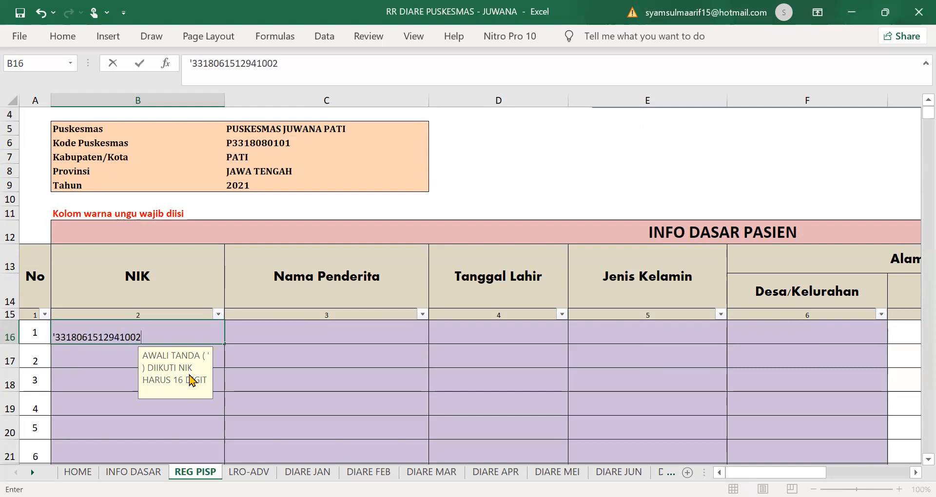
pyautogui.click(261, 337)
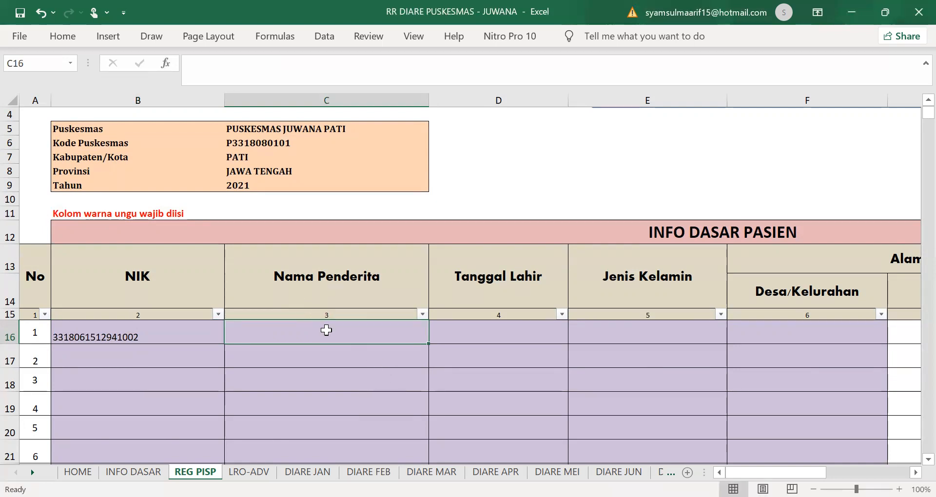
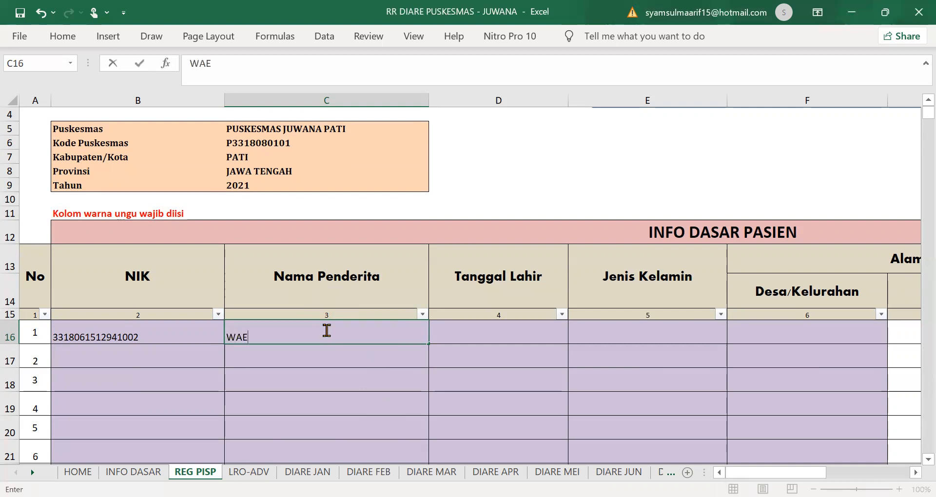
pyautogui.click(510, 337)
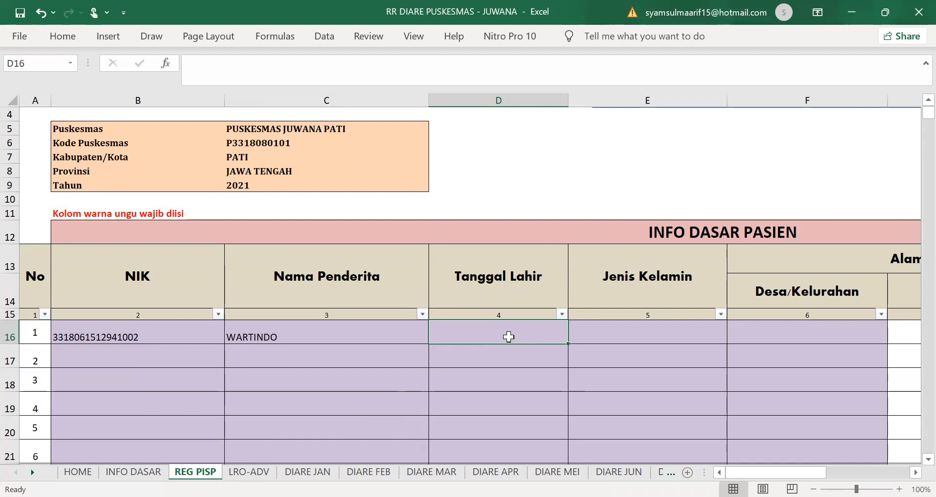
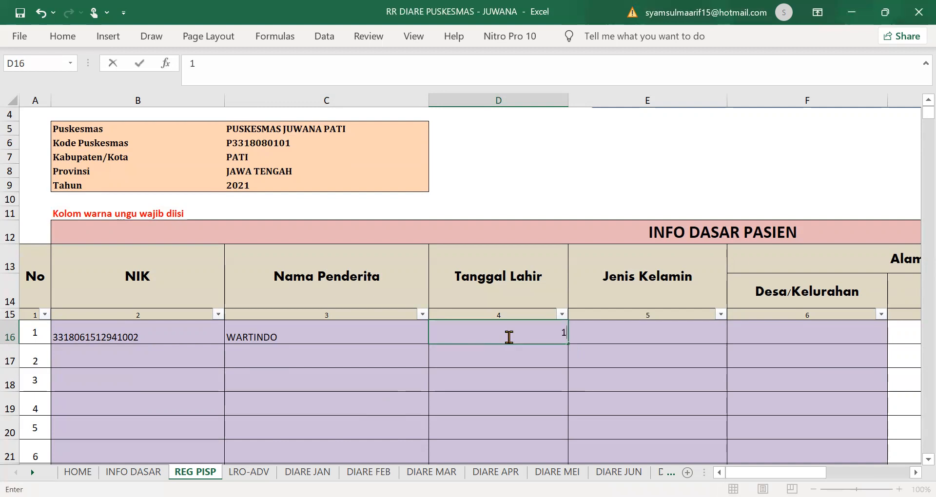
pyautogui.click(649, 332)
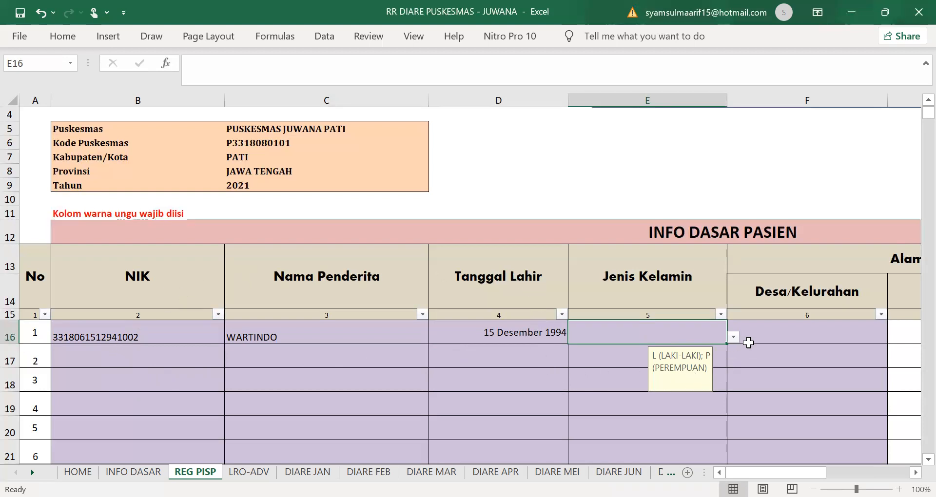
pyautogui.click(734, 338)
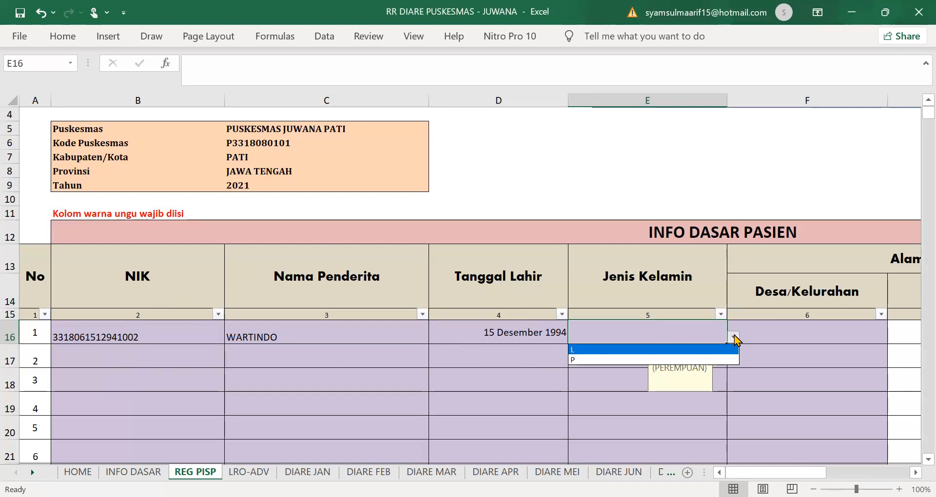
pyautogui.click(602, 350)
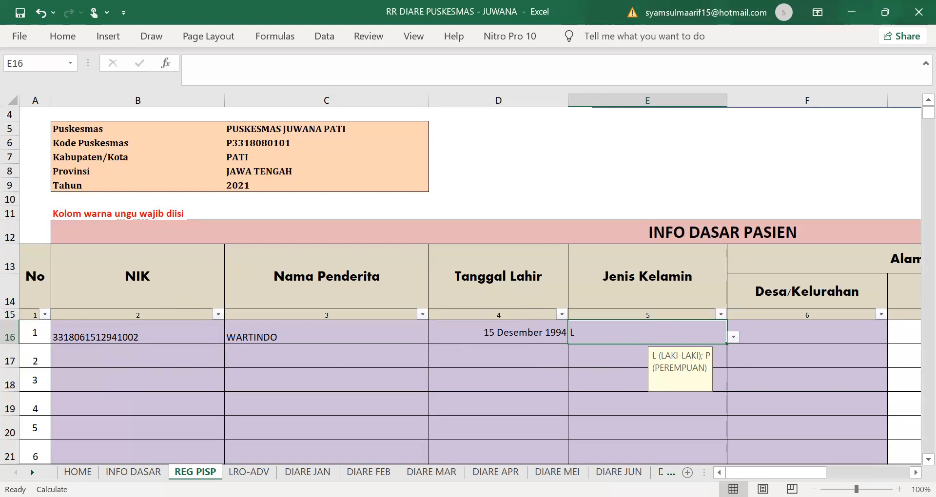
pyautogui.hscroll(2, 468, 343)
pyautogui.click(276, 334)
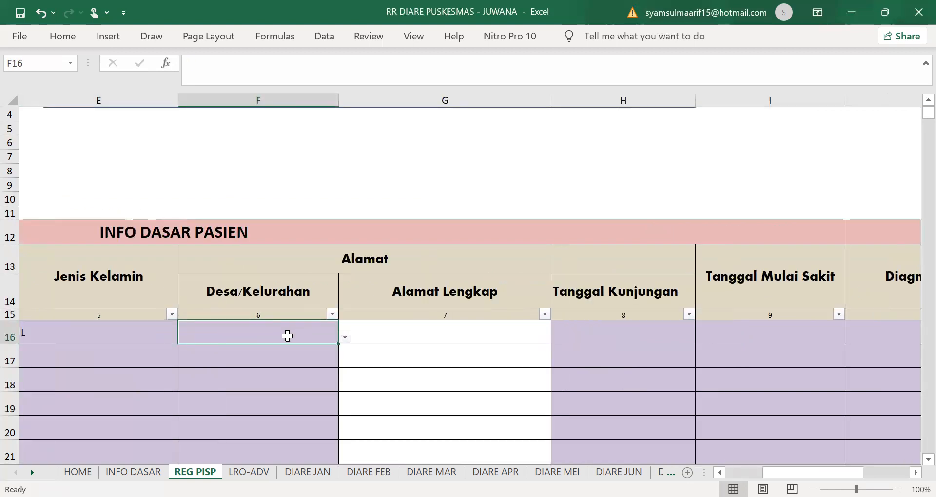
pyautogui.write('BA')
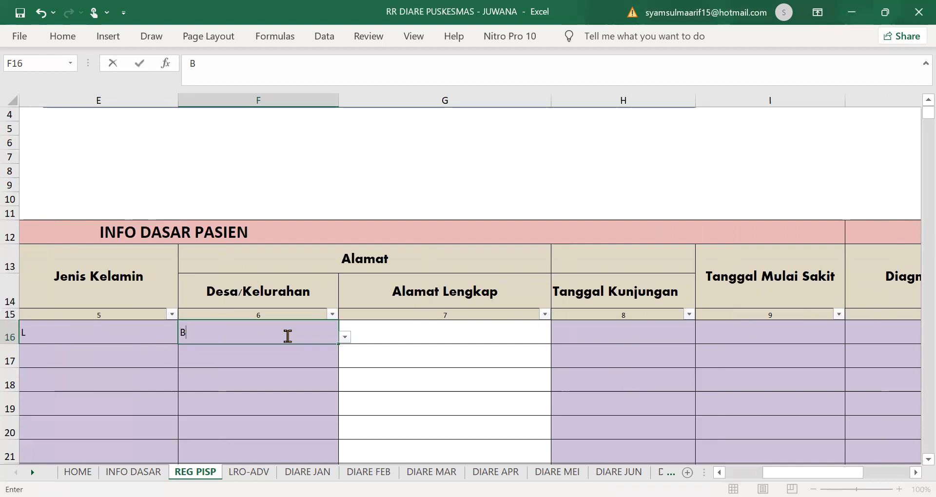
pyautogui.press('BackSpace')
pyautogui.press('BackSpace')
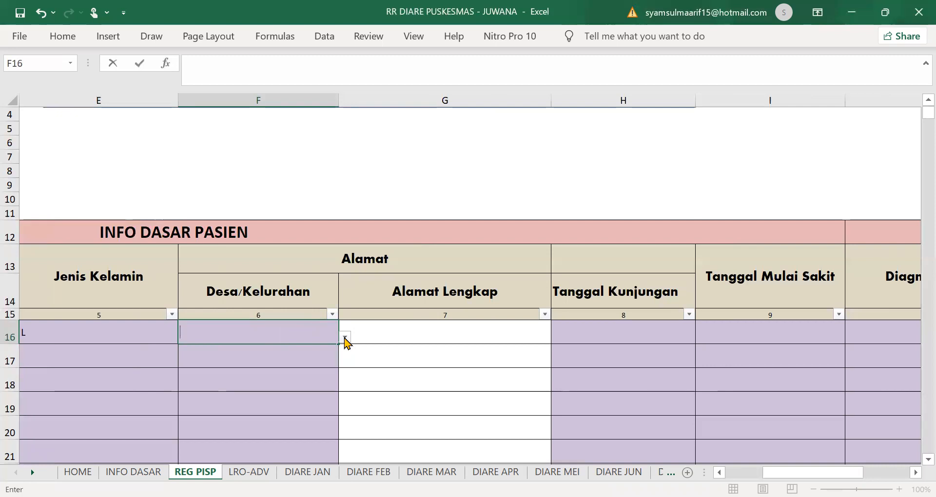
pyautogui.click(344, 338)
pyautogui.click(345, 338)
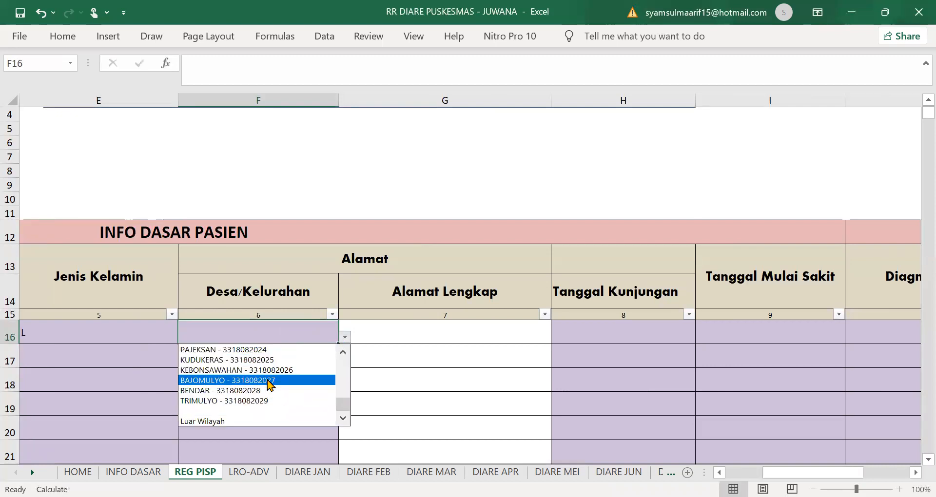
pyautogui.click(270, 380)
# Step: Fill in the patient's full address in G16
pyautogui.click(514, 332)
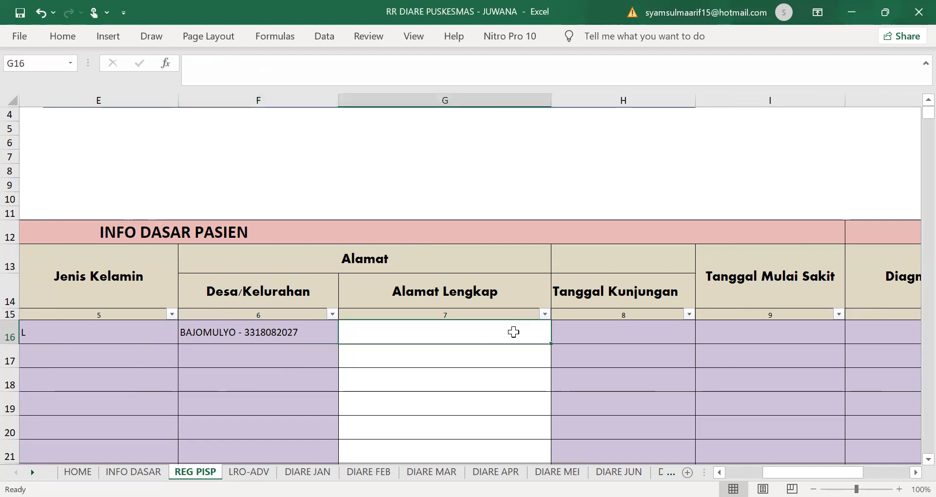
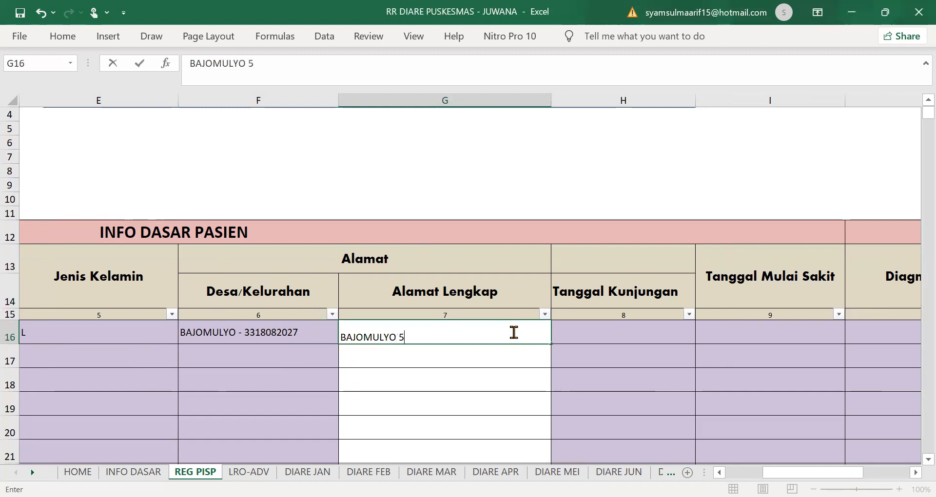
pyautogui.click(645, 328)
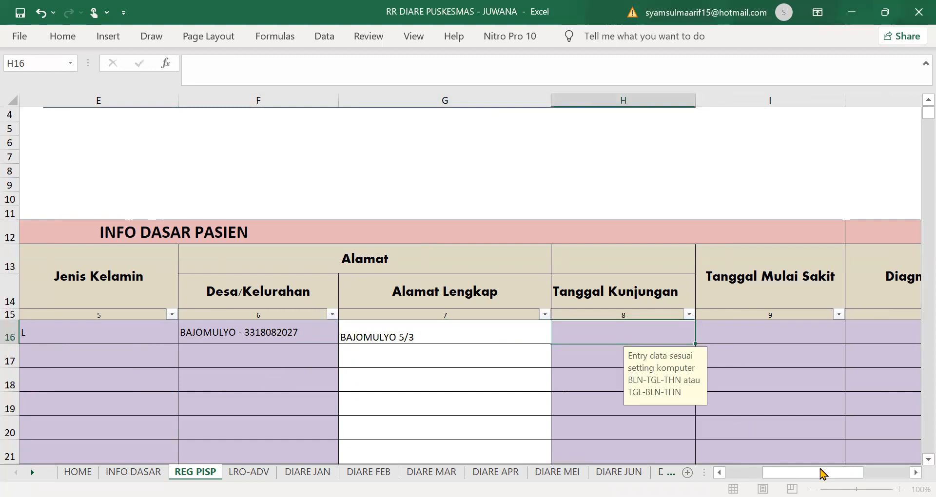
# Step: Enter 01/08/2021 as both the visit date (H16) and illness onset date (I16)
pyautogui.hscroll(1, 523, 345)
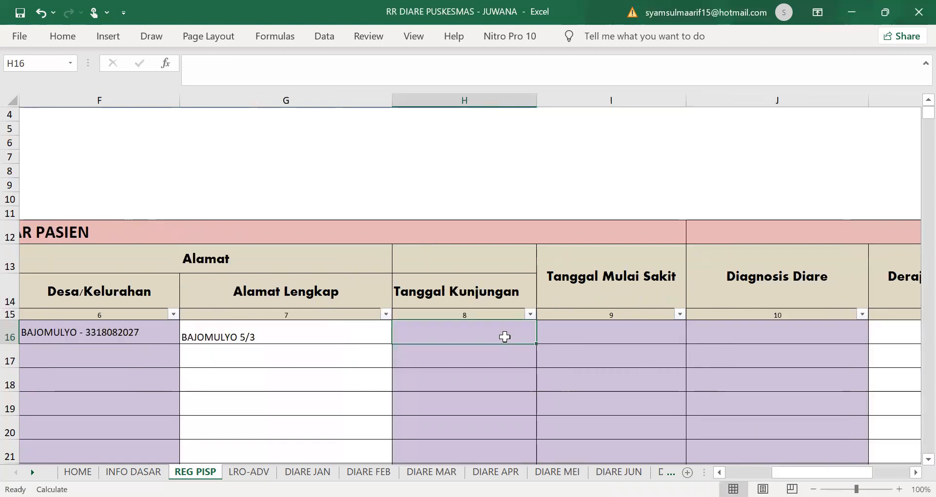
pyautogui.write('01')
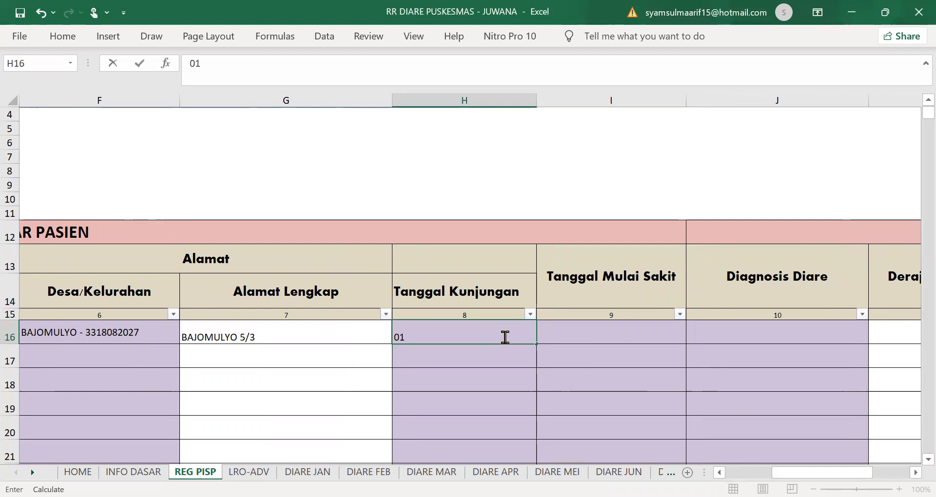
pyautogui.write('/08/2021')
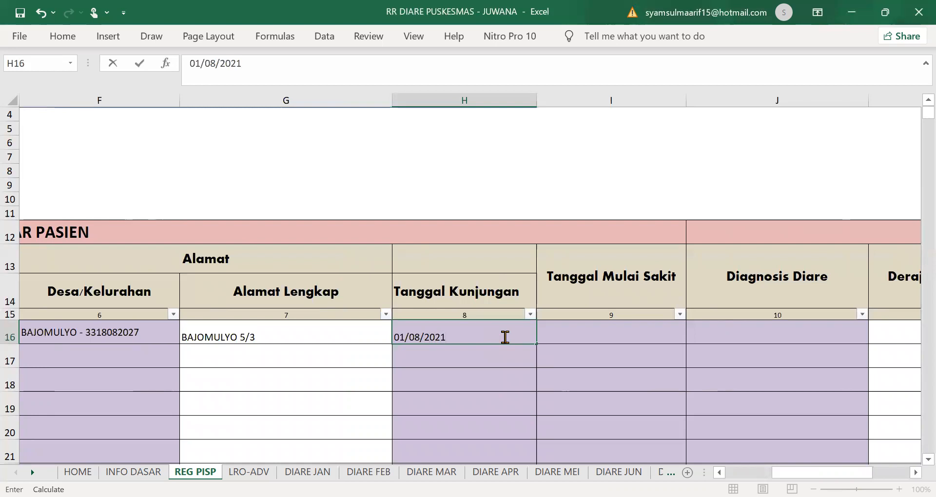
pyautogui.click(580, 338)
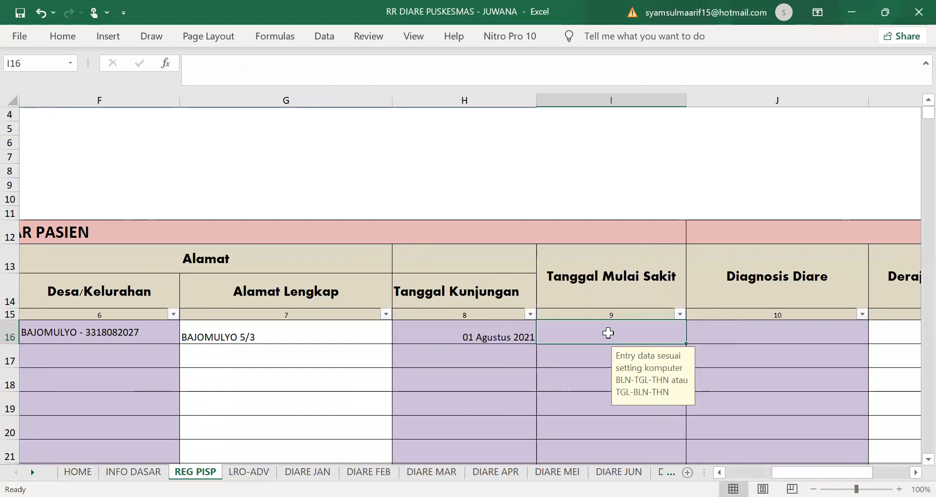
pyautogui.moveTo(802, 472); pyautogui.dragTo(817, 474)
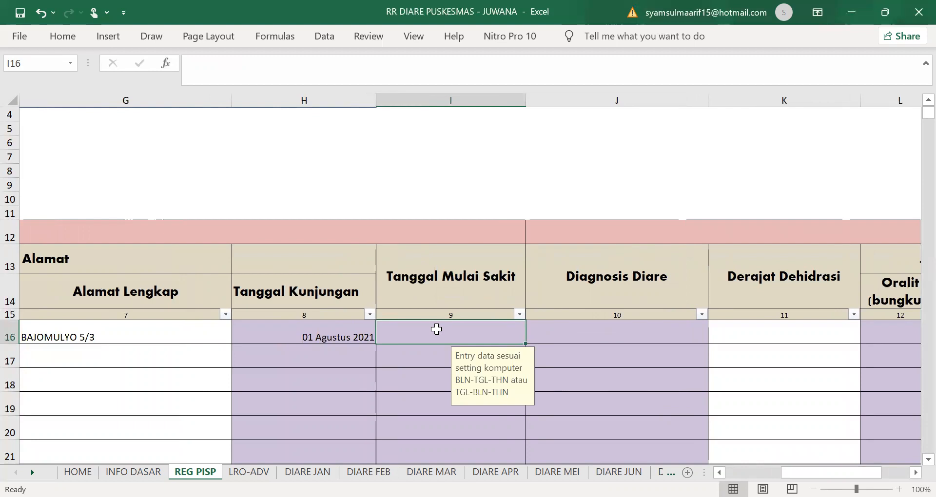
pyautogui.write('01')
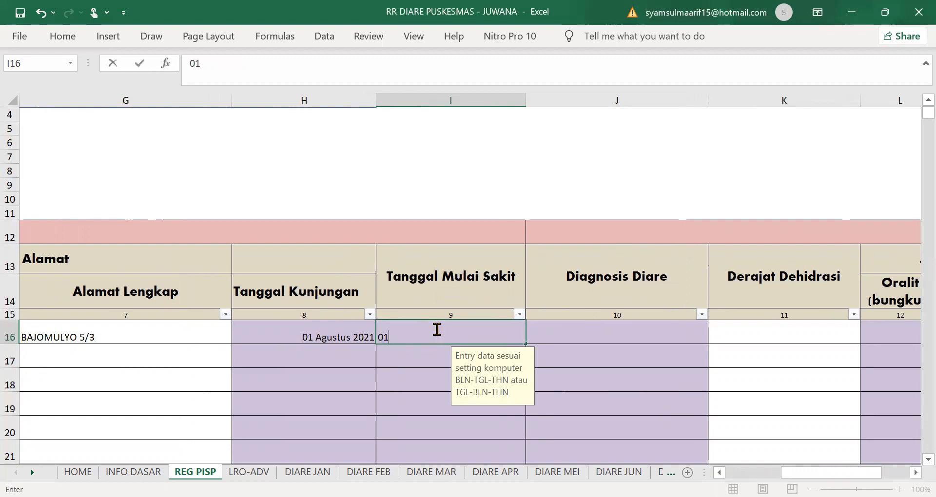
pyautogui.write('/08/2021')
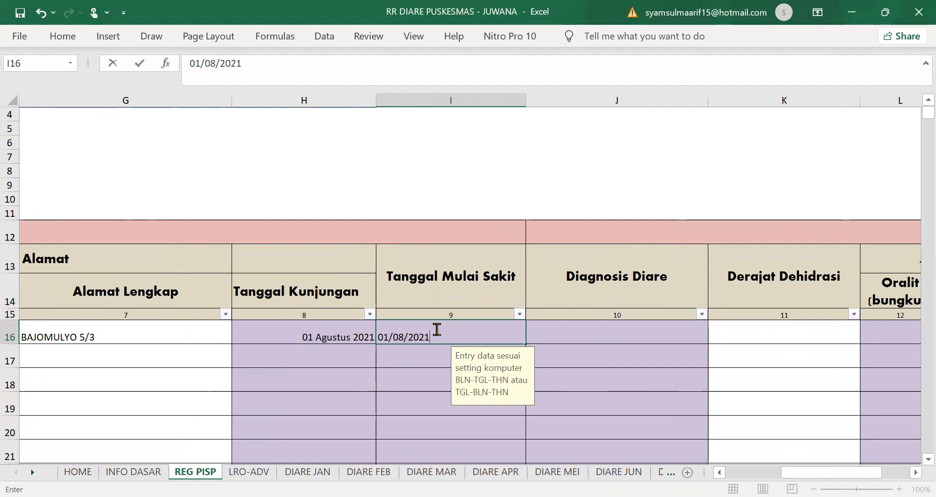
pyautogui.click(579, 329)
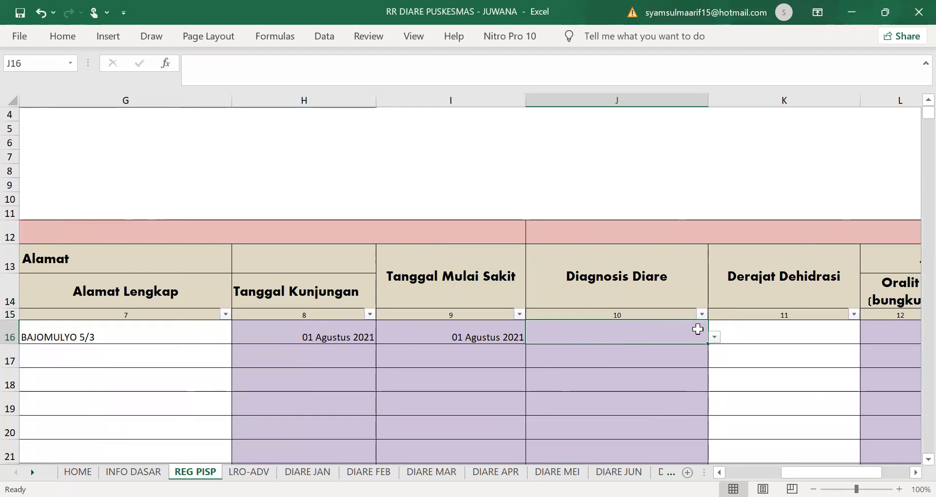
# Step: Choose DIARE AKUT from J16's diagnosis list for patient 1
pyautogui.click(714, 337)
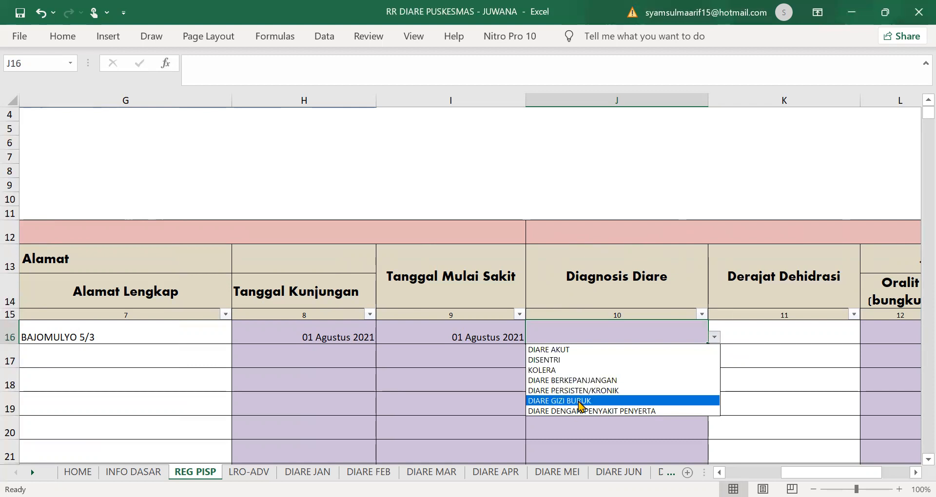
pyautogui.click(577, 353)
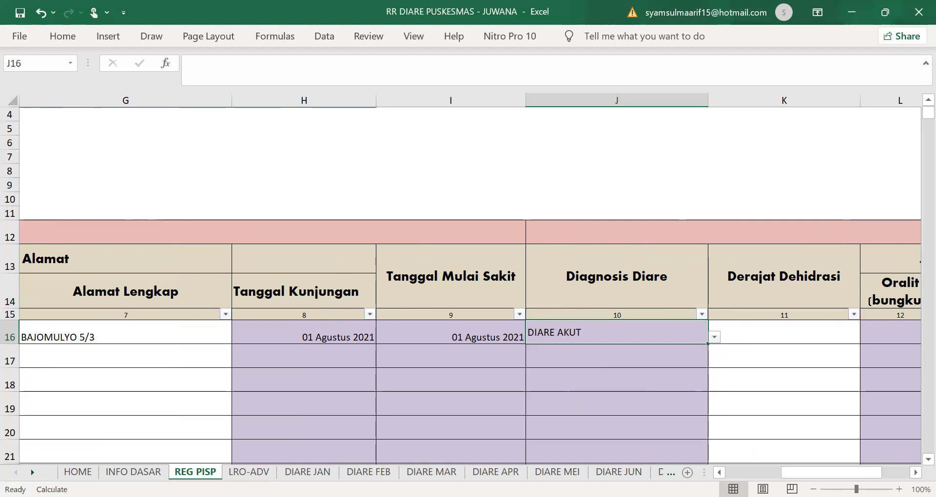
pyautogui.hscroll(2, 551, 382)
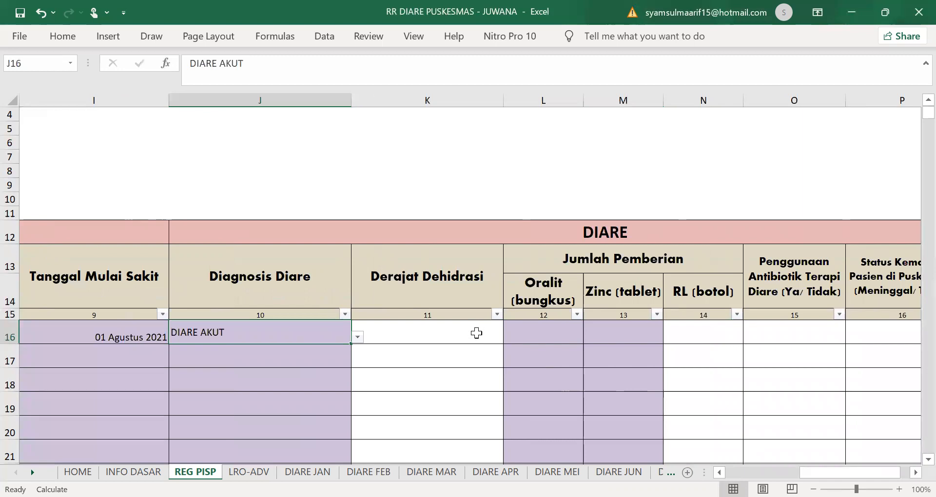
pyautogui.click(477, 331)
pyautogui.click(509, 337)
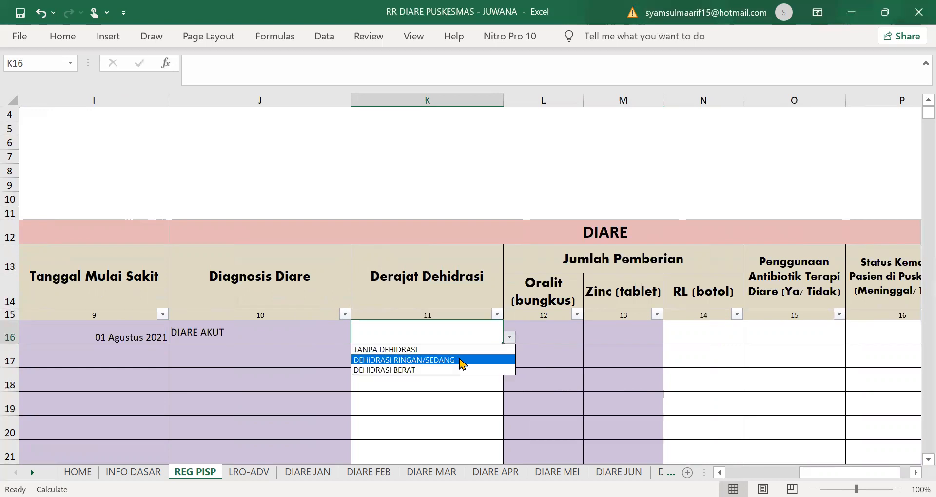
# Step: Record TANPA DEHIDRASI, 6 Oralit sachets in L16 and 10 Zinc tablets in M16
pyautogui.click(452, 350)
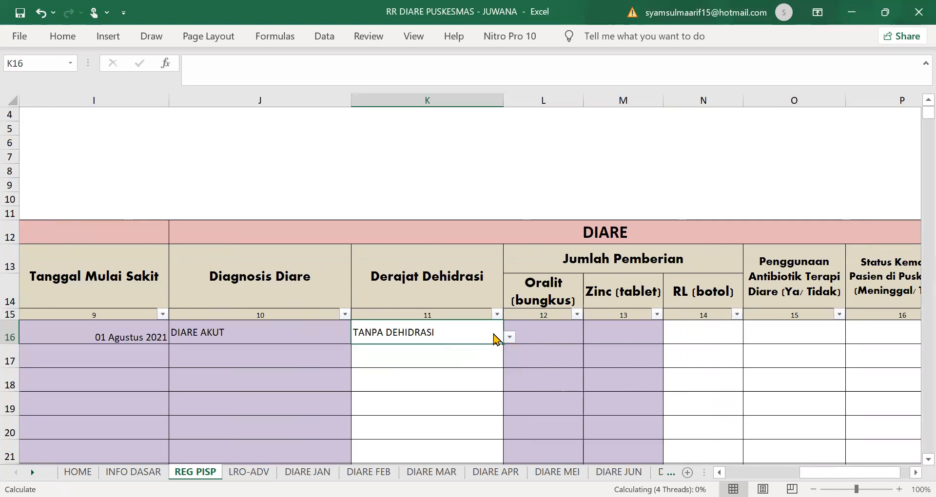
pyautogui.click(557, 333)
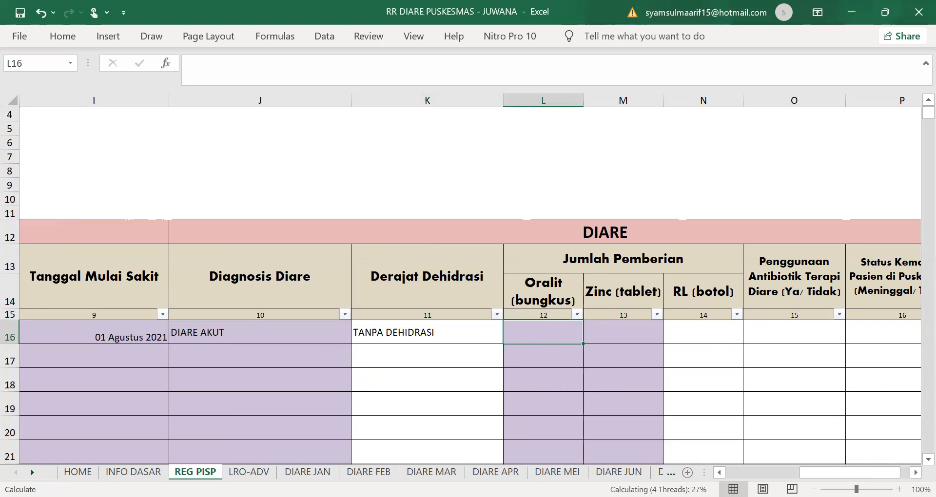
pyautogui.hscroll(1, 558, 352)
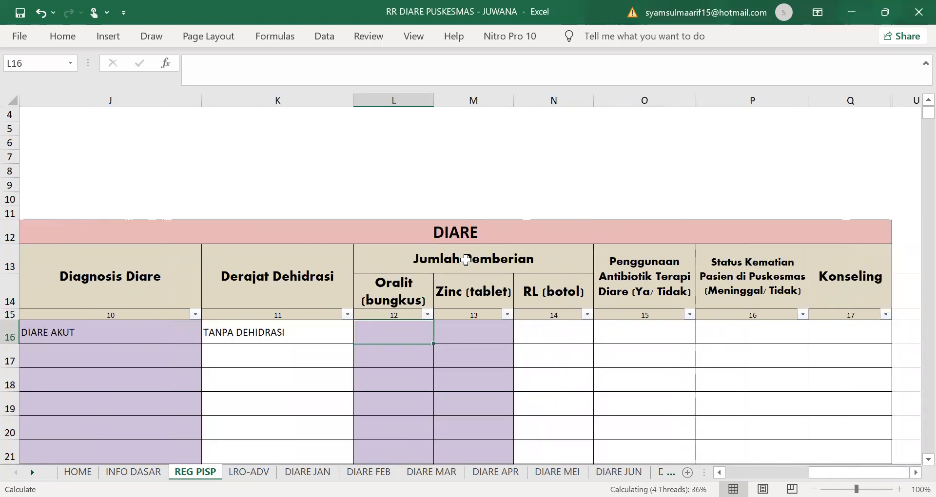
pyautogui.click(463, 334)
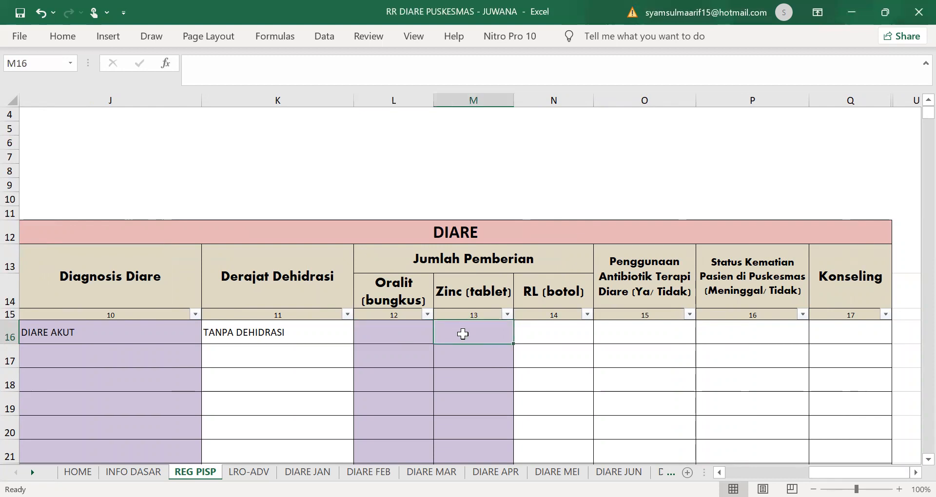
pyautogui.click(417, 329)
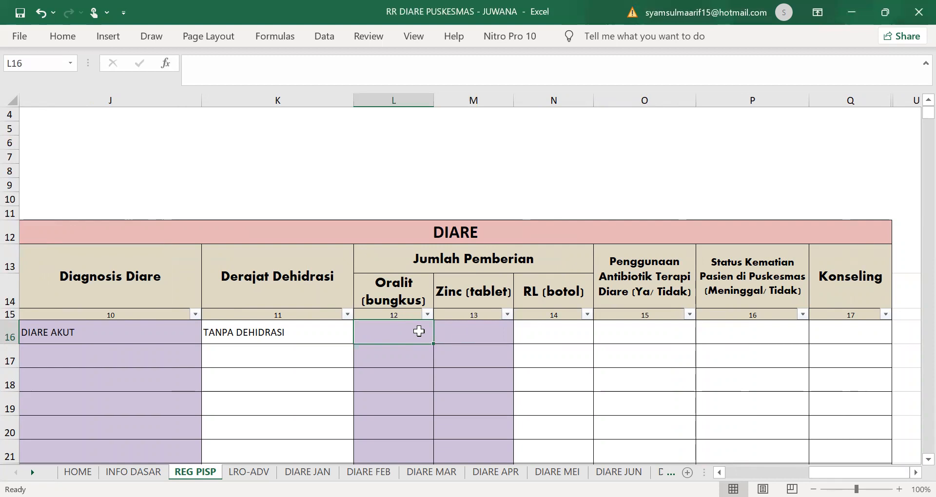
pyautogui.write('6')
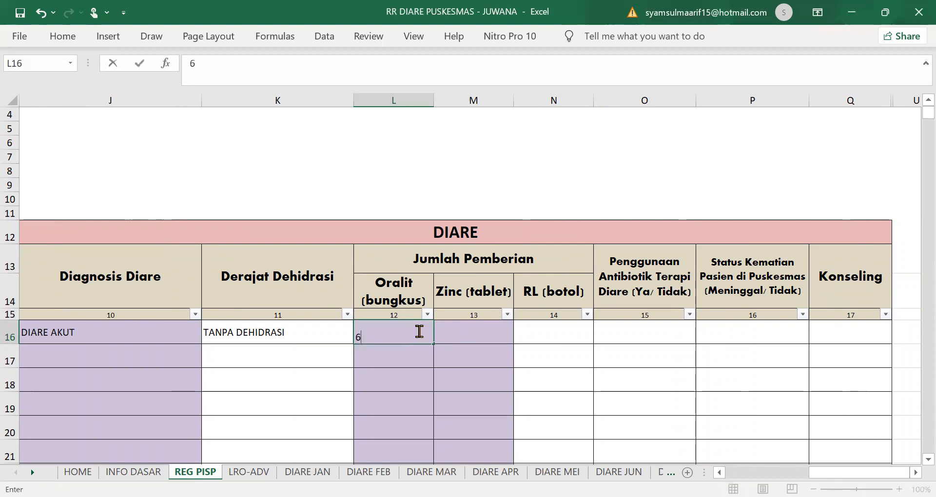
pyautogui.click(500, 337)
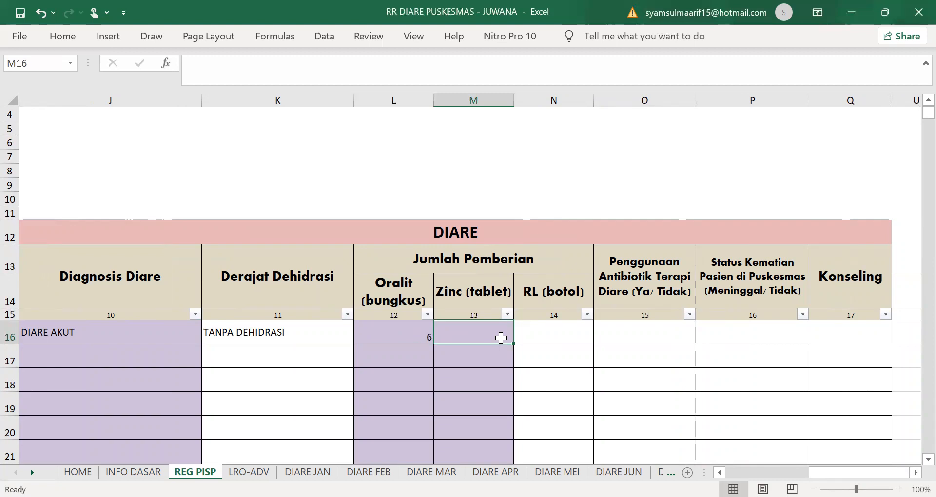
pyautogui.write('10')
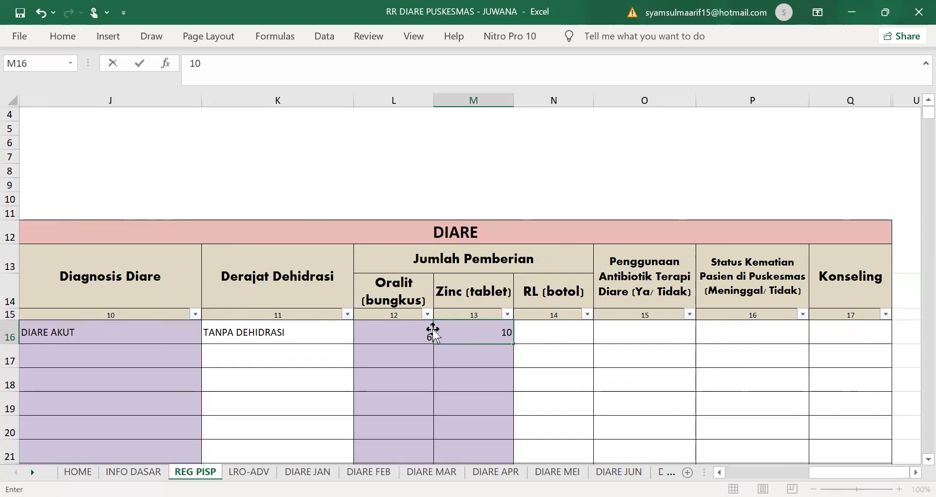
pyautogui.click(553, 340)
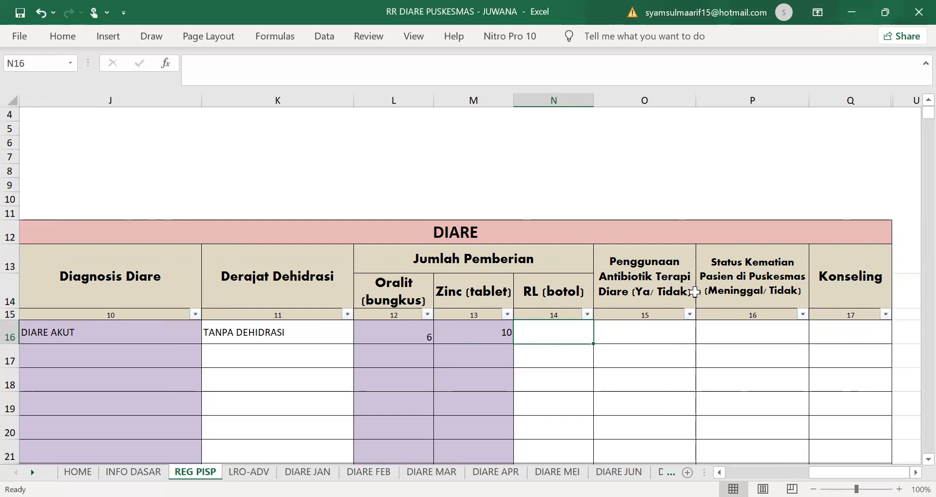
# Step: Mark antibiotic therapy as TIDAK for patient 1 in row 16
pyautogui.click(675, 337)
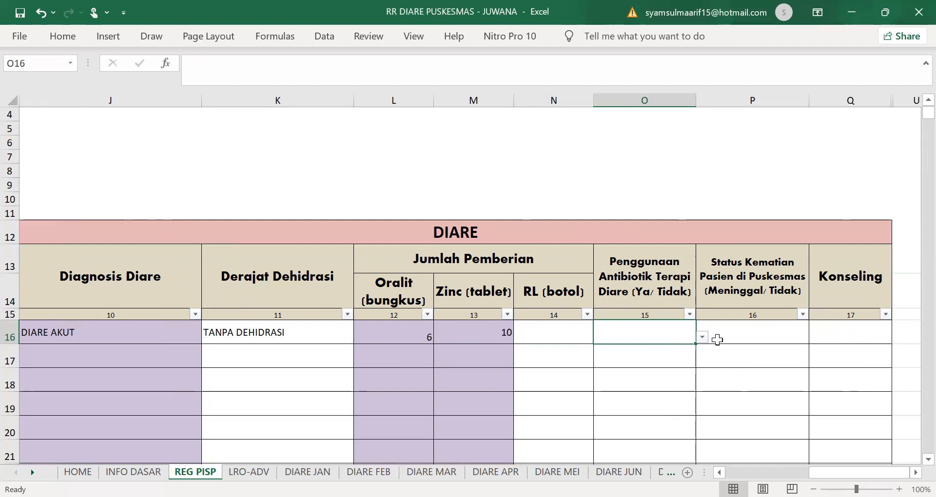
pyautogui.click(702, 338)
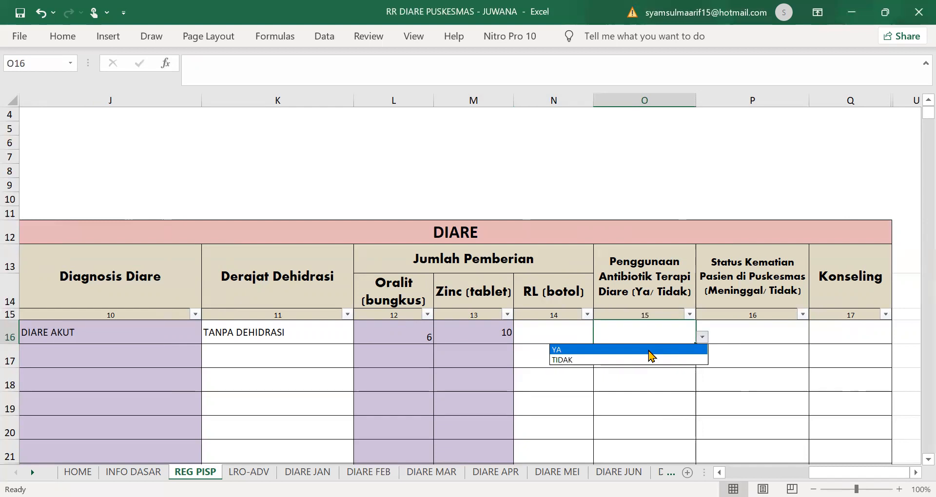
pyautogui.click(587, 361)
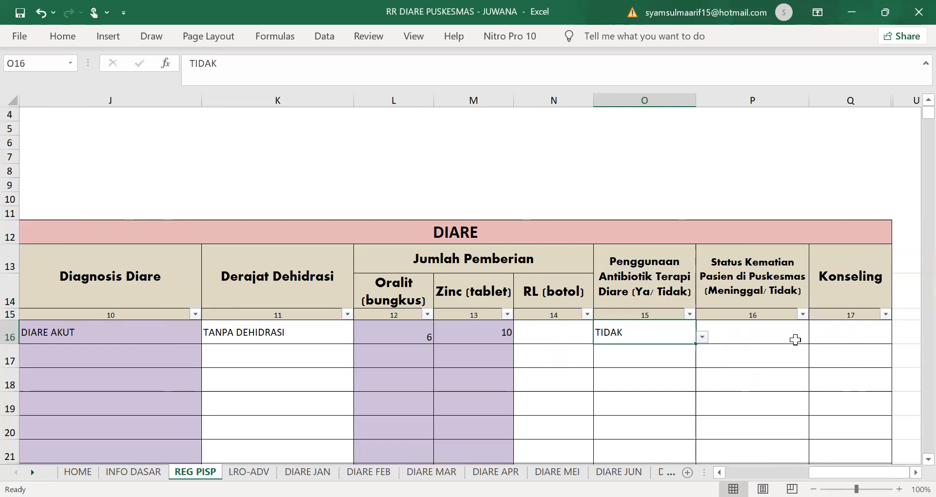
# Step: Set death status to HIDUP in P16 and counselling to YA in Q16
pyautogui.click(792, 336)
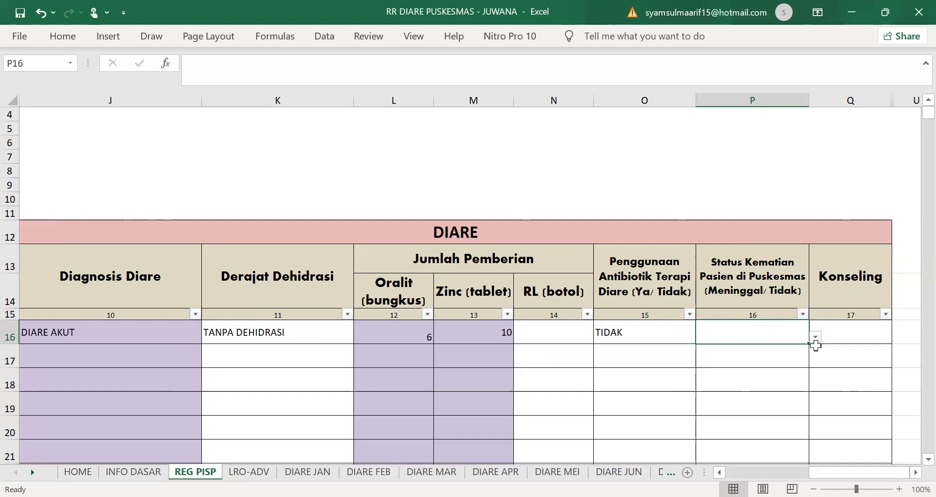
pyautogui.click(815, 337)
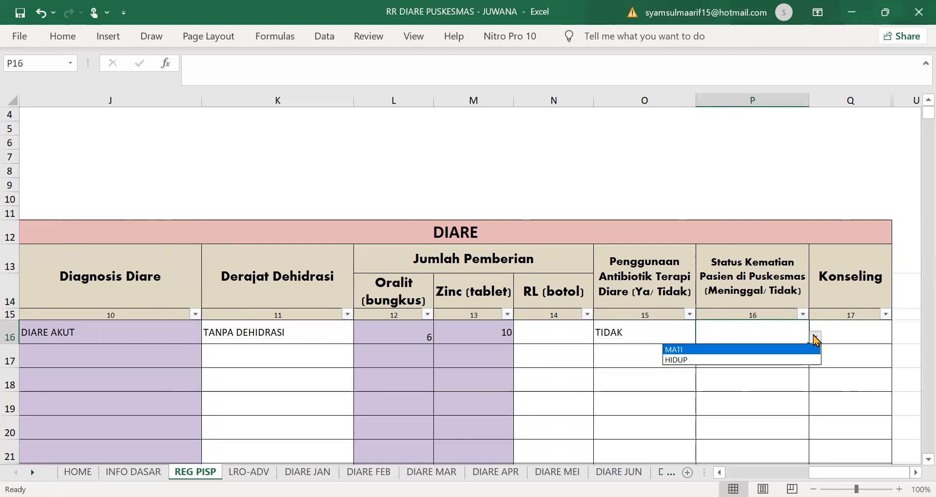
pyautogui.click(717, 361)
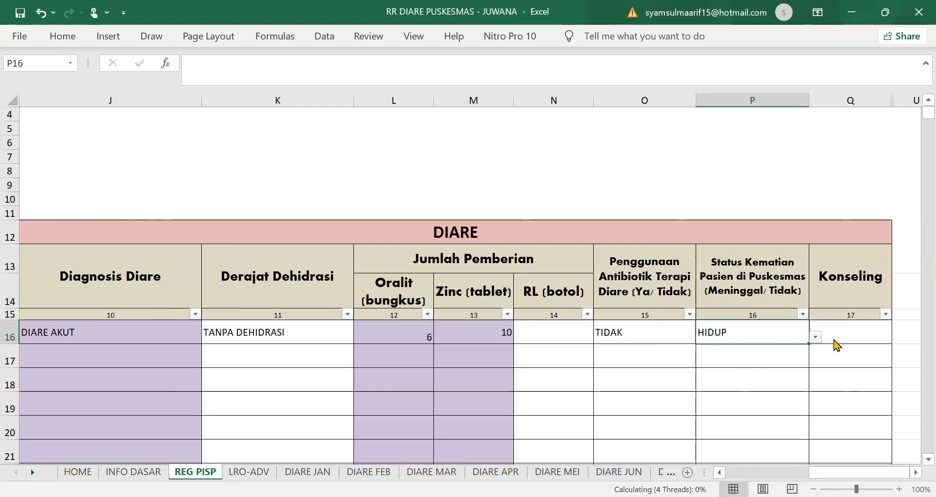
pyautogui.click(815, 338)
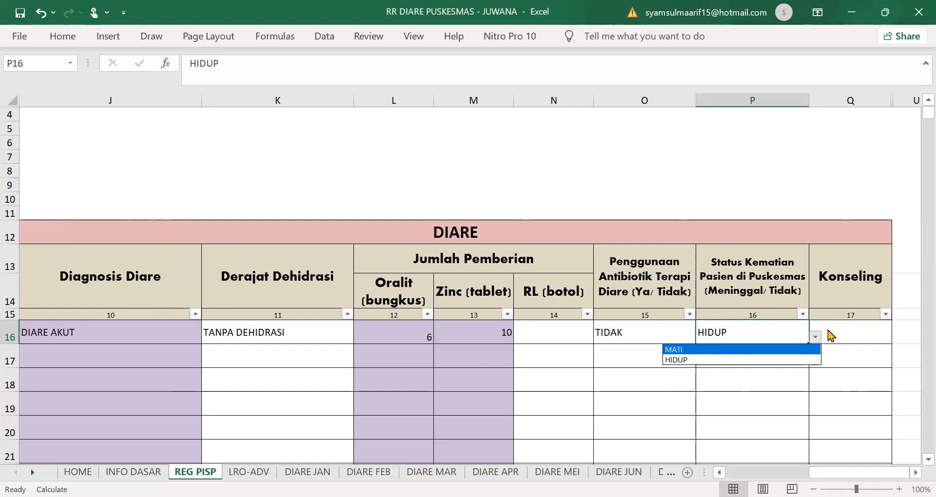
pyautogui.click(839, 331)
pyautogui.click(856, 332)
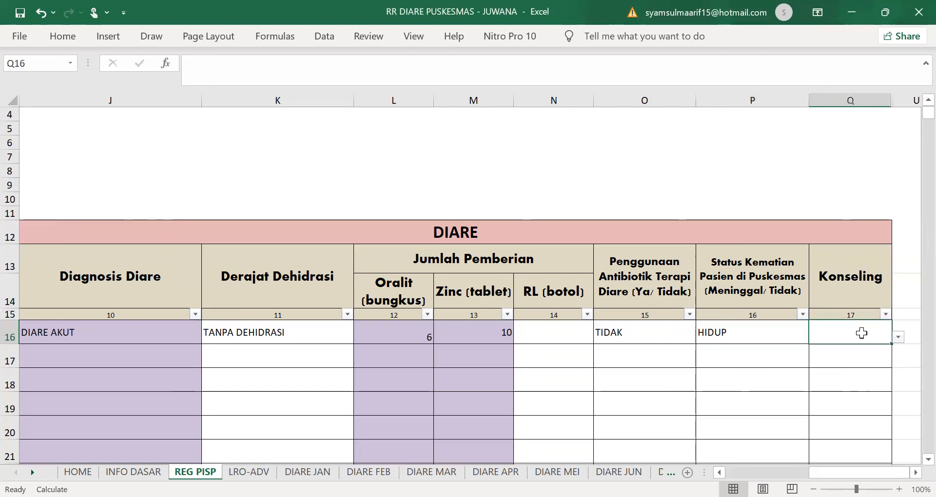
pyautogui.click(900, 338)
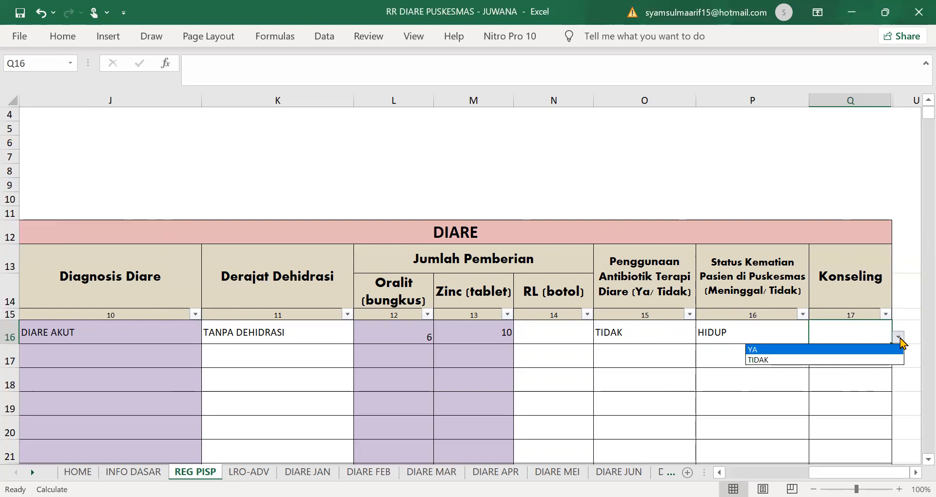
pyautogui.click(859, 352)
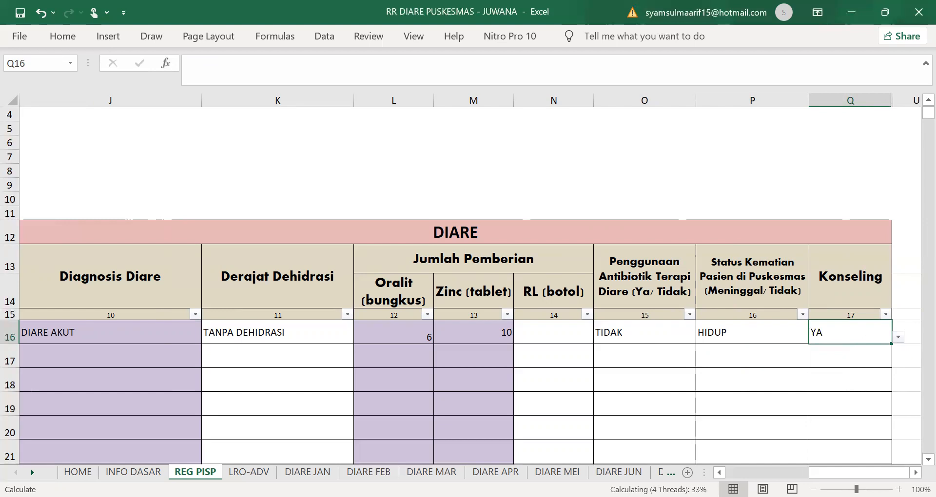
pyautogui.moveTo(836, 472); pyautogui.dragTo(728, 472)
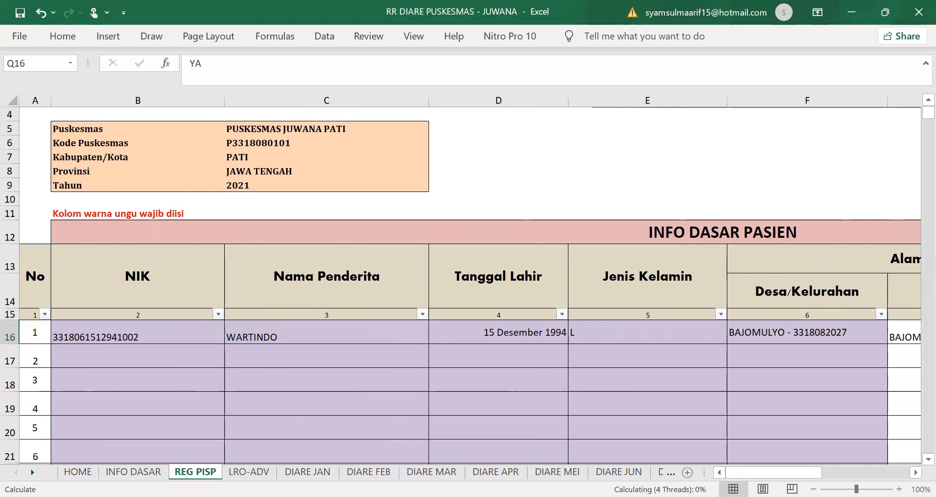
pyautogui.moveTo(798, 472); pyautogui.dragTo(872, 473)
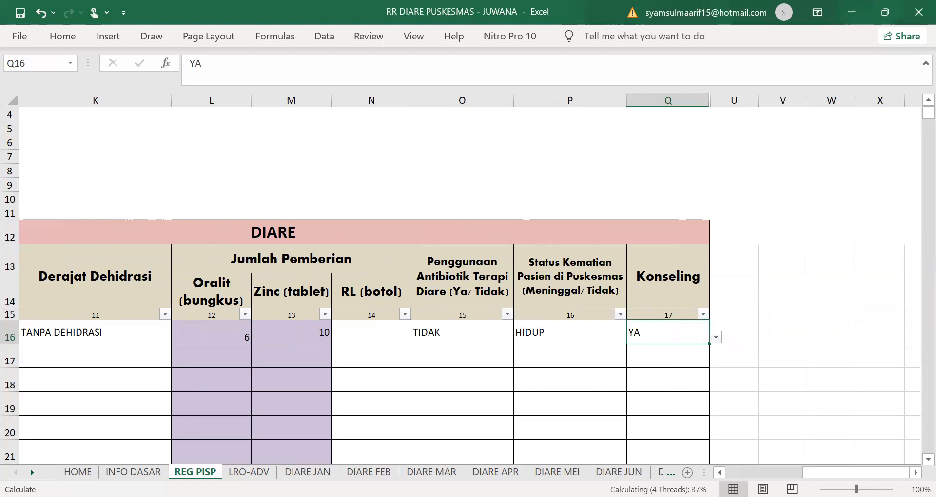
pyautogui.moveTo(790, 473); pyautogui.dragTo(725, 451)
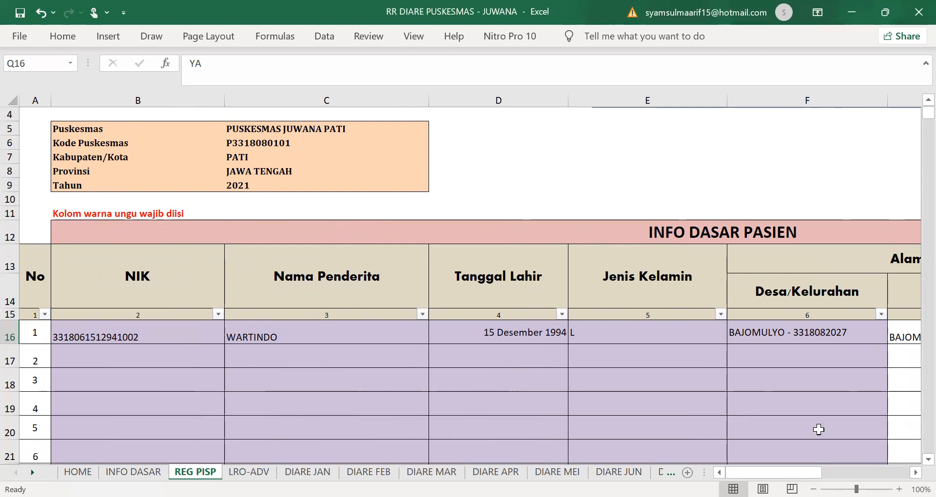
pyautogui.moveTo(775, 473); pyautogui.dragTo(819, 473)
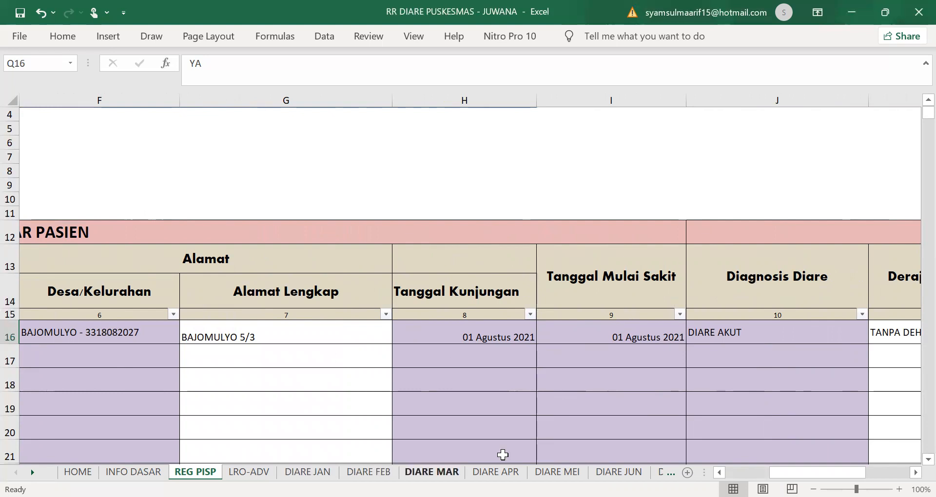
pyautogui.moveTo(804, 472); pyautogui.dragTo(819, 473)
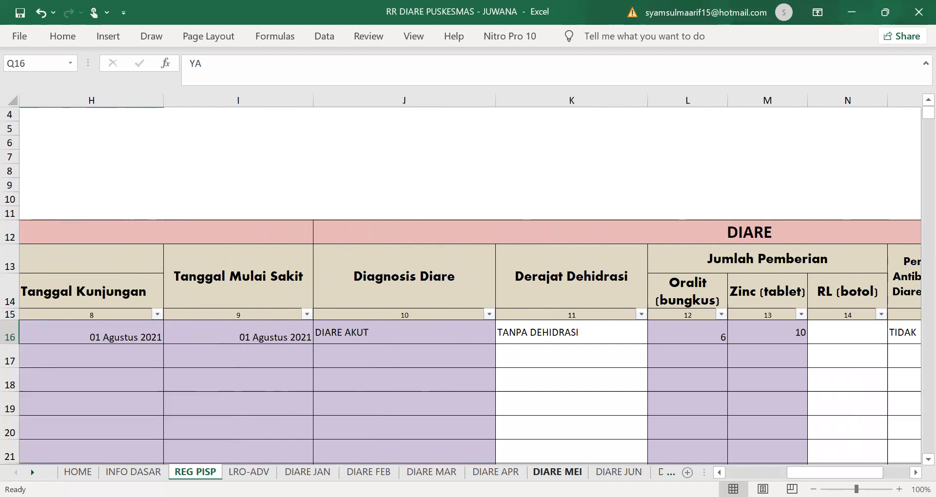
pyautogui.click(619, 472)
# Step: Open the DIARE AGS monthly report sheet
pyautogui.click(660, 472)
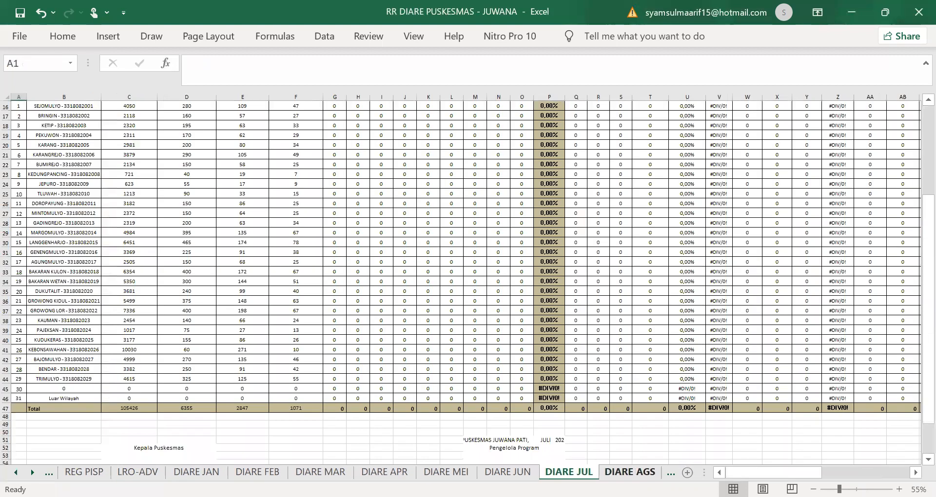
pyautogui.click(630, 472)
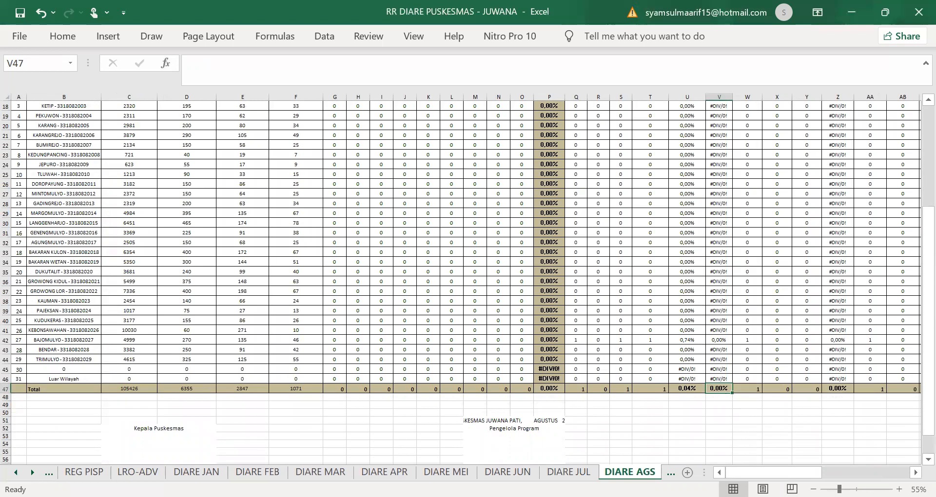
pyautogui.scroll(3, 467, 279)
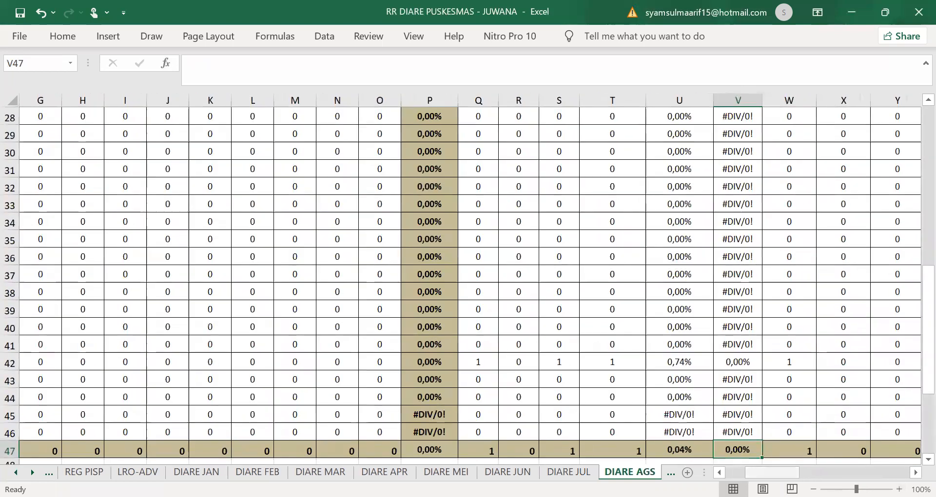
pyautogui.moveTo(779, 473)
pyautogui.mouseDown()
pyautogui.moveTo(763, 473)
pyautogui.moveTo(776, 473)
pyautogui.mouseUp()
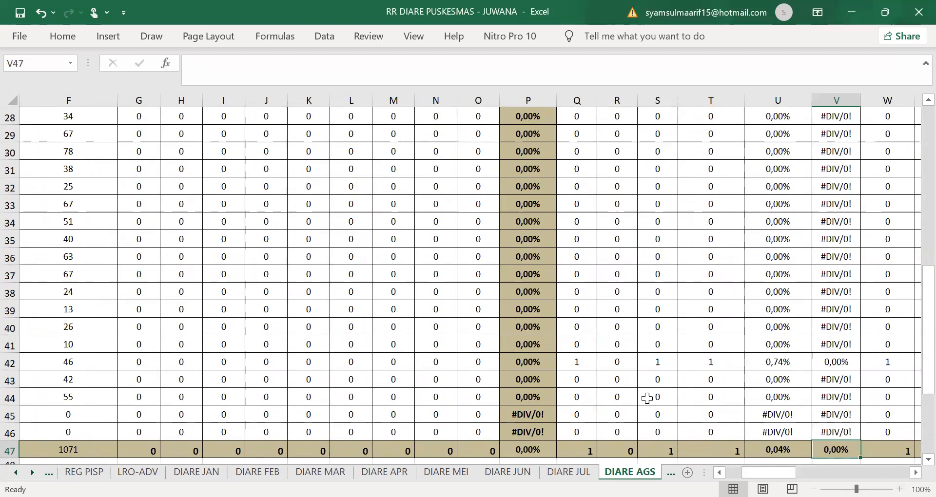
pyautogui.moveTo(768, 470); pyautogui.dragTo(758, 471)
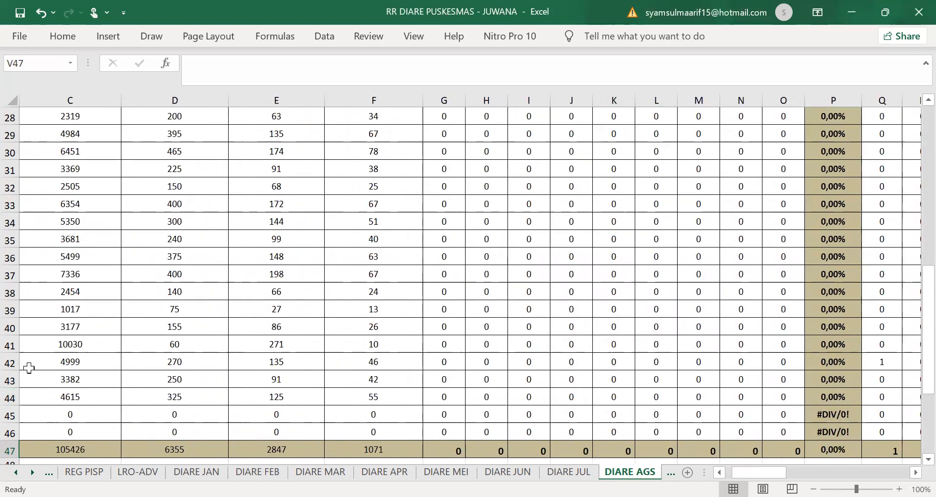
# Step: Check BAJOMULYO row 42 and totals show the new case with 100,00% Oralit coverage
pyautogui.click(10, 363)
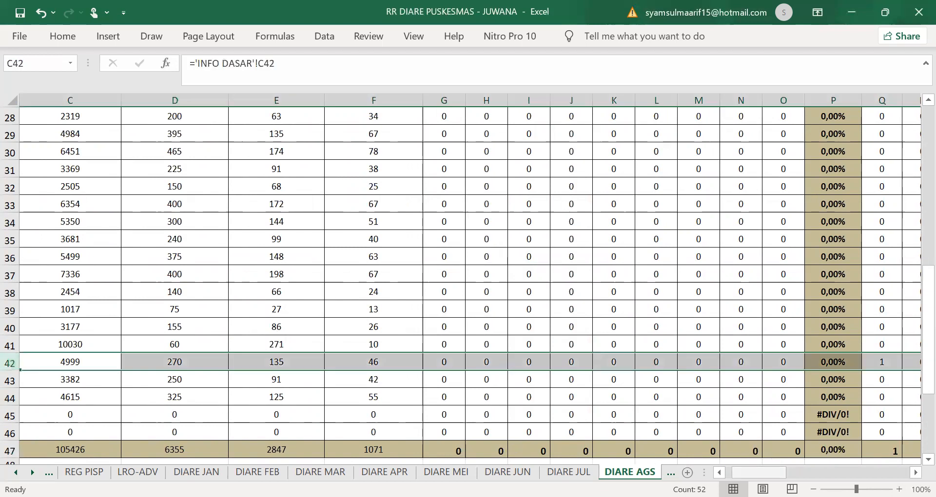
pyautogui.moveTo(759, 472); pyautogui.dragTo(751, 472)
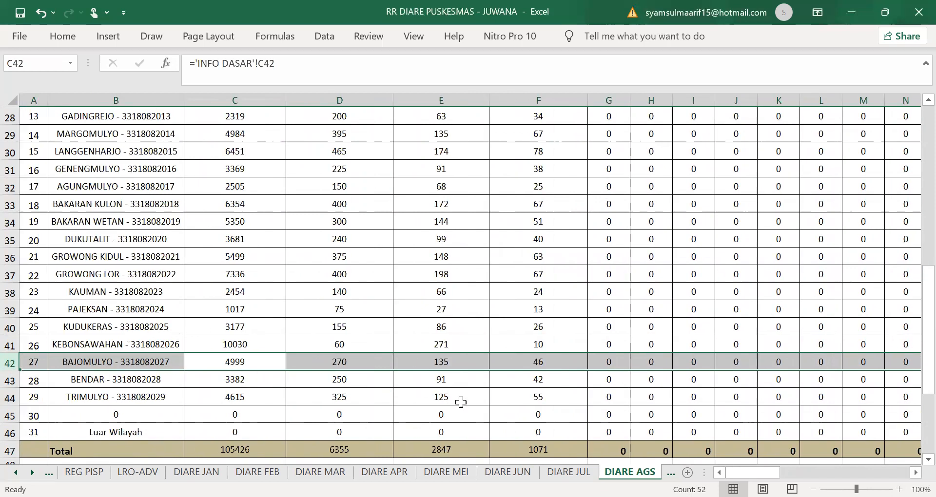
pyautogui.moveTo(750, 473); pyautogui.dragTo(840, 466)
pyautogui.scroll(6, 777, 397)
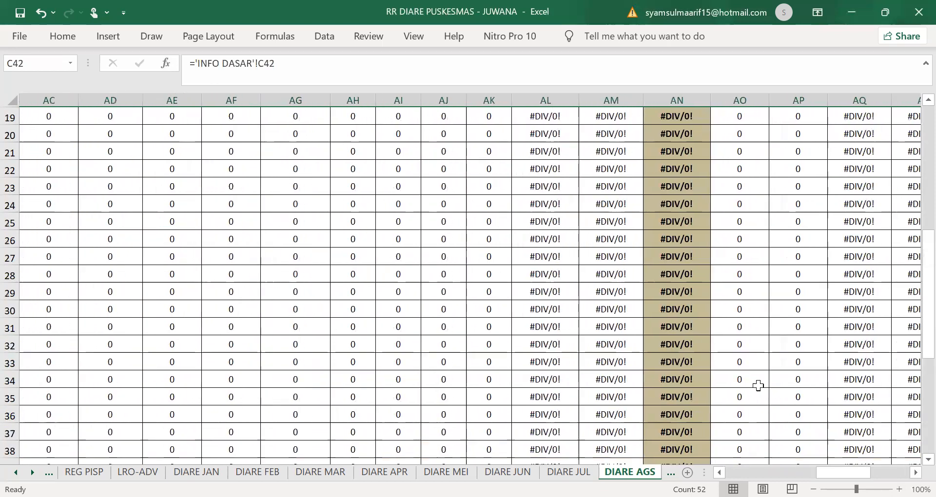
pyautogui.moveTo(820, 473); pyautogui.dragTo(692, 472)
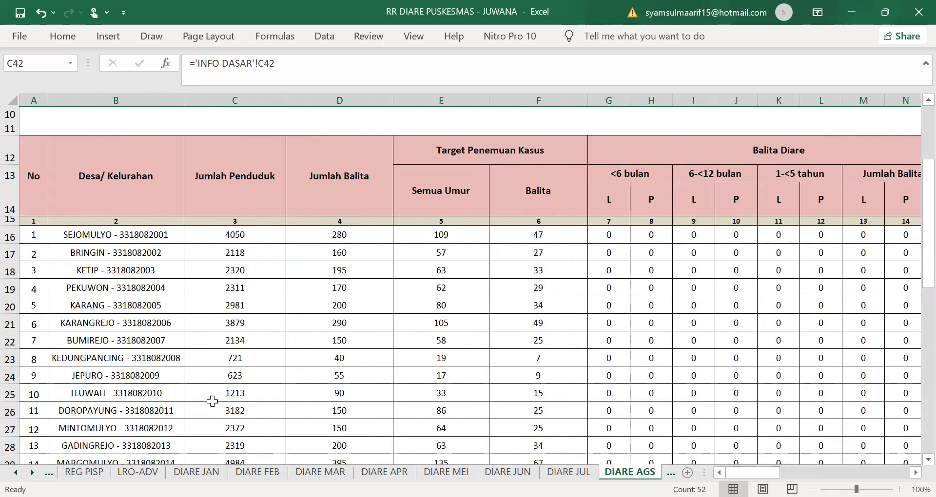
pyautogui.scroll(-3, 212, 402)
pyautogui.click(16, 472)
pyautogui.click(16, 472)
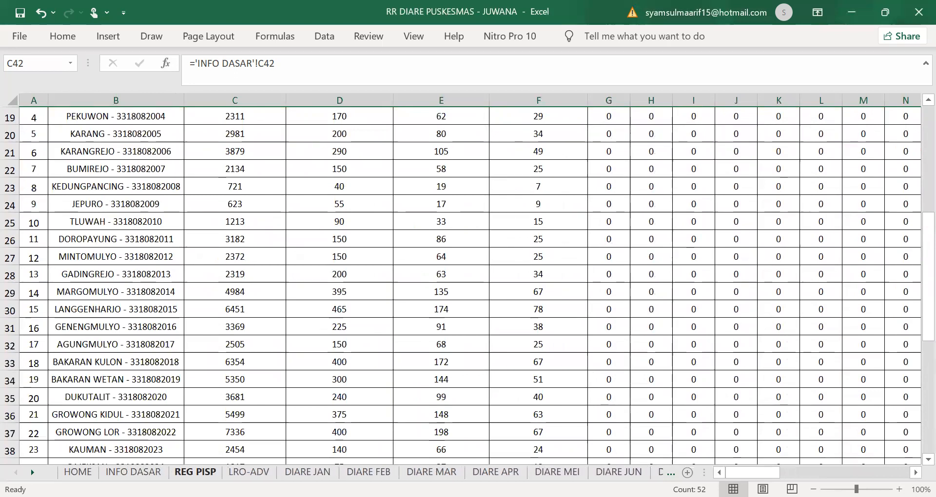
# Step: Switch to the REG PISP sheet and scroll across to review patient 1's completed row 16
pyautogui.click(195, 472)
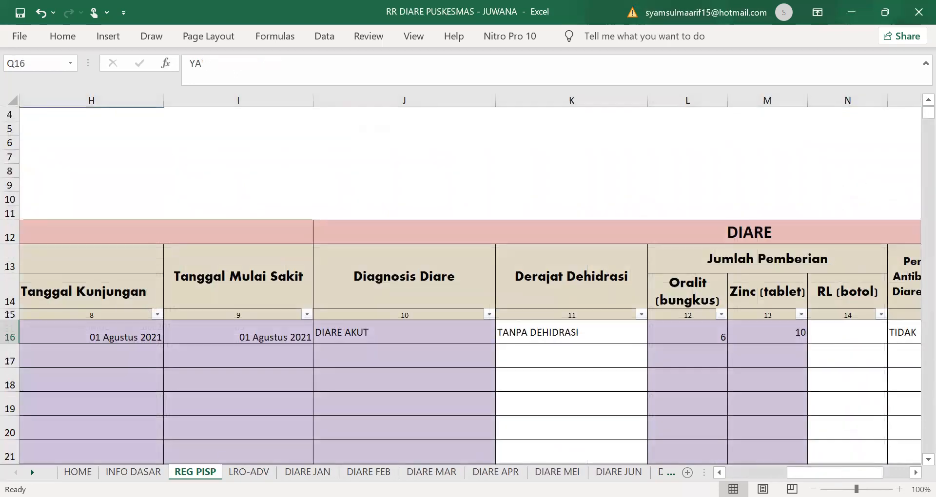
pyautogui.moveTo(834, 472); pyautogui.dragTo(774, 473)
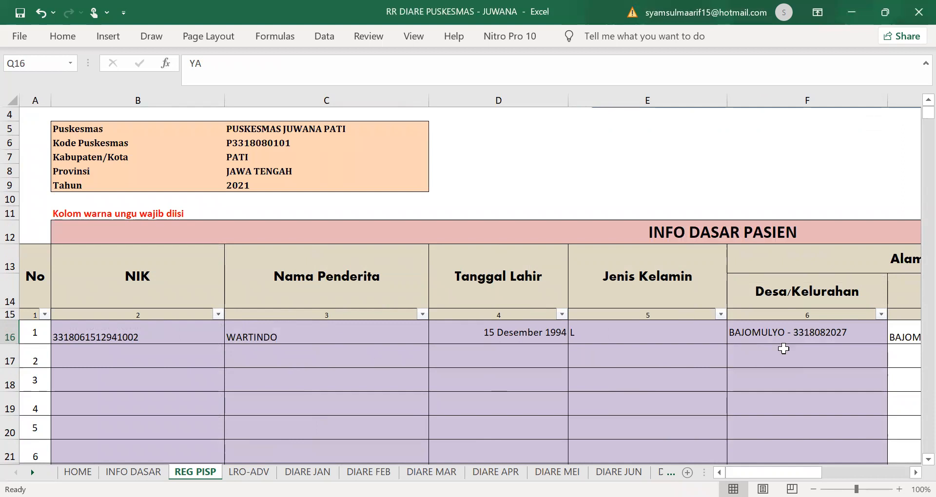
pyautogui.moveTo(775, 472)
pyautogui.mouseDown()
pyautogui.moveTo(861, 472)
pyautogui.moveTo(758, 474)
pyautogui.mouseUp()
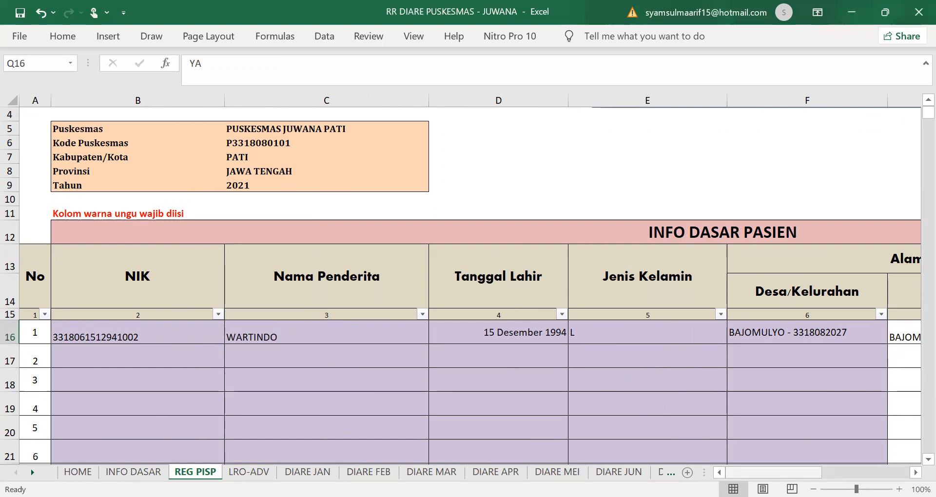
pyautogui.moveTo(753, 473); pyautogui.dragTo(730, 474)
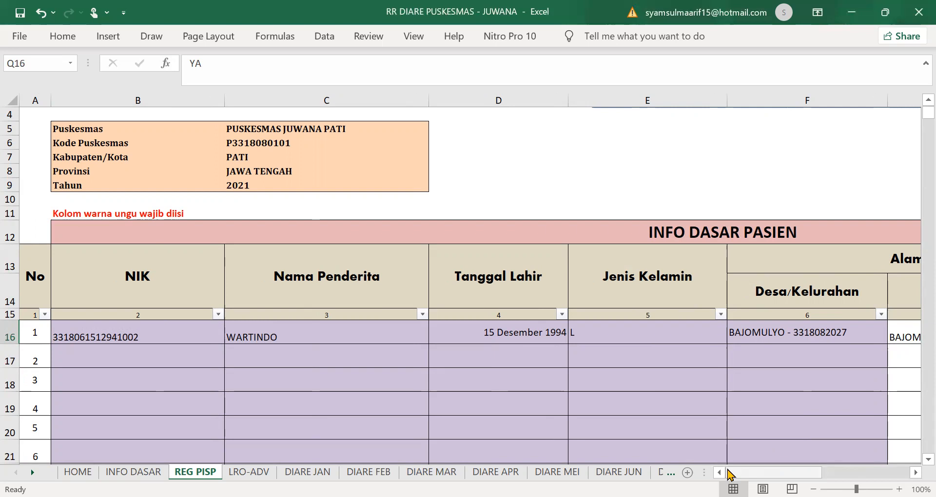